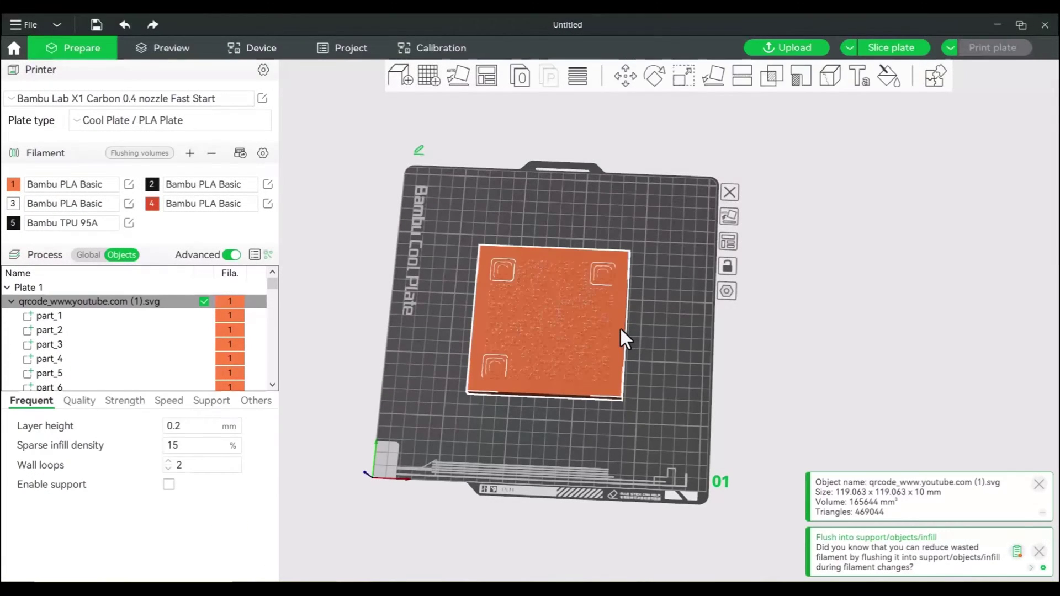
Split the QR code model into separate objects.
{"action": "scroll", "coordinate": [646, 340], "scroll_direction": "up", "scroll_amount": 5}
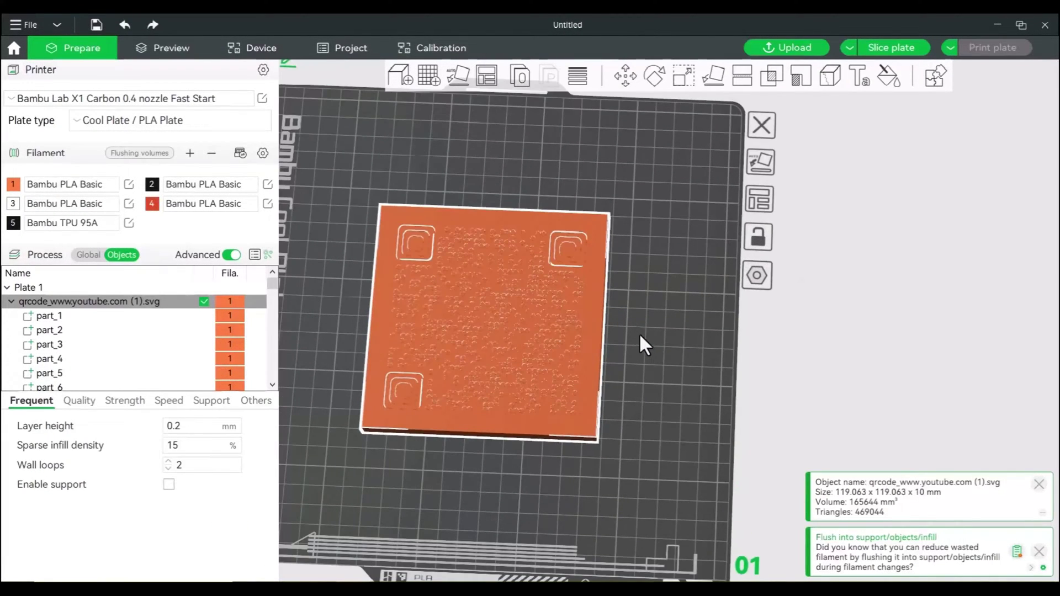
{"action": "scroll", "coordinate": [674, 335], "scroll_direction": "up", "scroll_amount": 4}
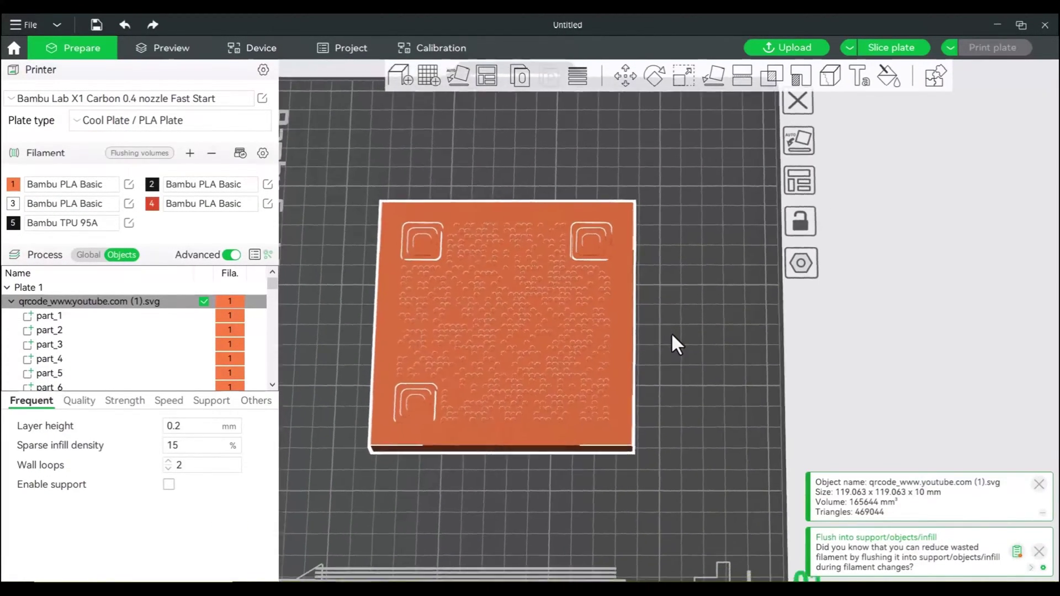
{"action": "left_click_drag", "start_coordinate": [672, 330], "coordinate": [667, 326]}
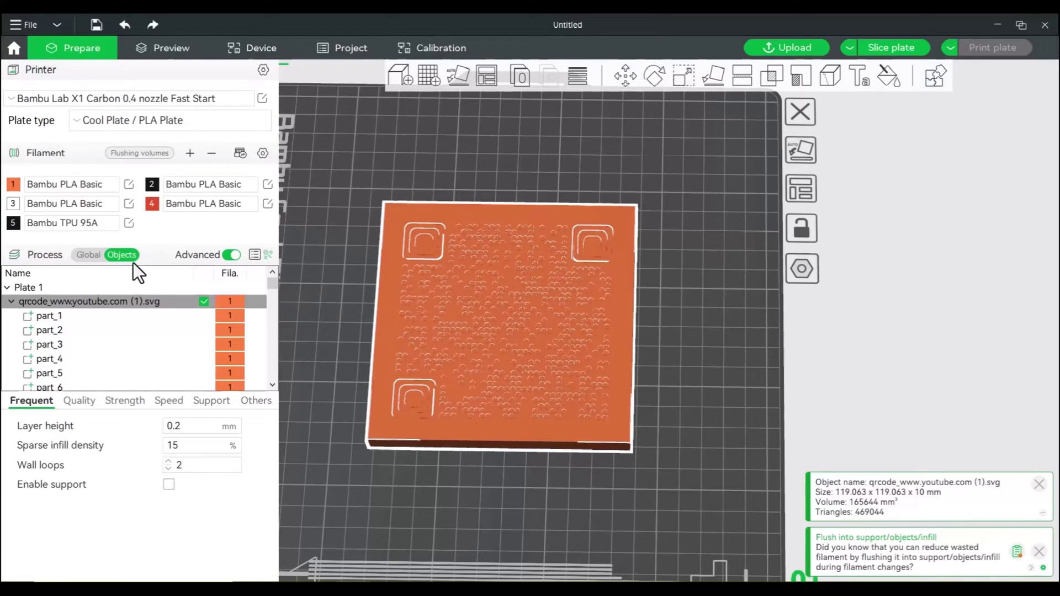
{"action": "left_click_drag", "start_coordinate": [271, 287], "coordinate": [269, 376]}
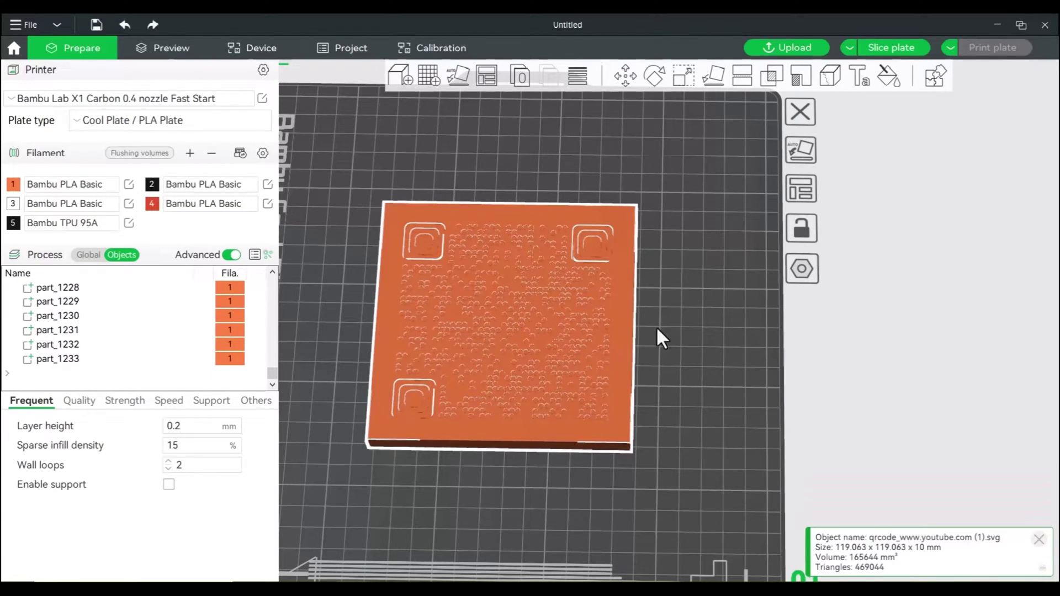
{"action": "right_click", "coordinate": [627, 309]}
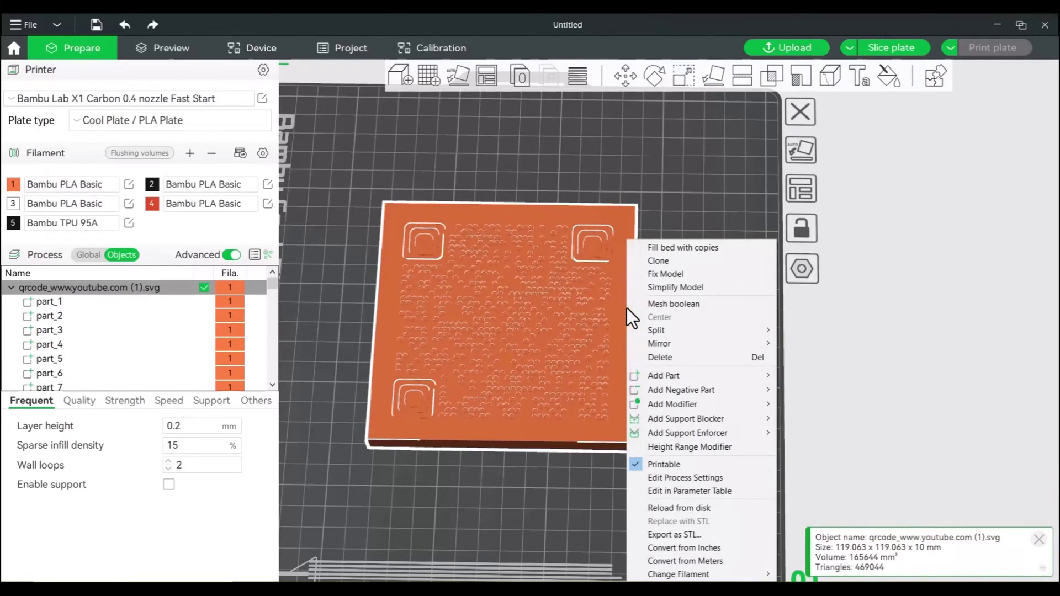
{"action": "mouse_move", "coordinate": [664, 334]}
{"action": "left_click", "coordinate": [813, 332]}
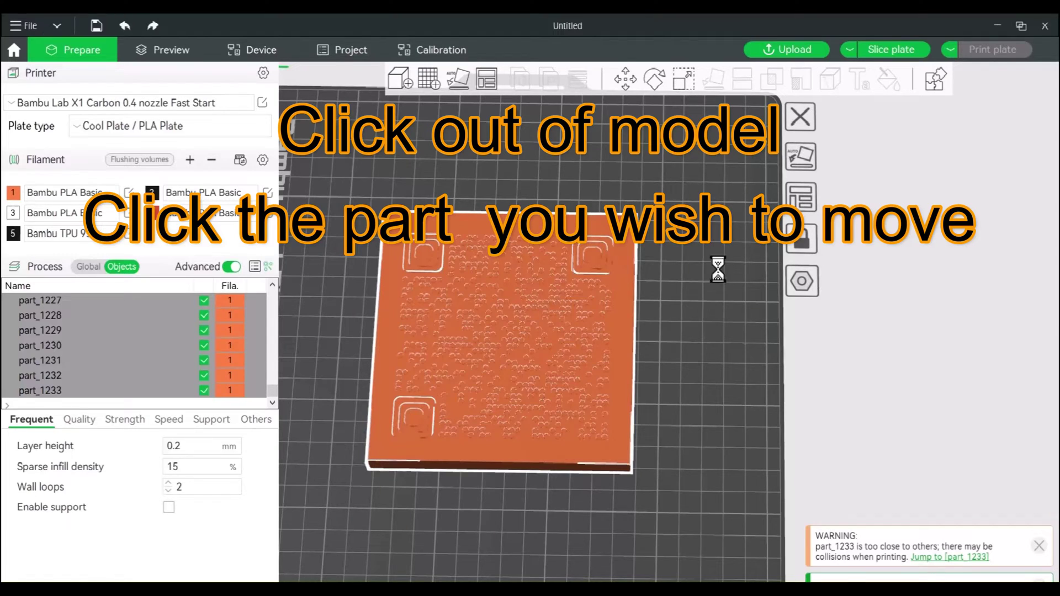
Drag the square base plate off the build plate to the right.
{"action": "left_click", "coordinate": [565, 189]}
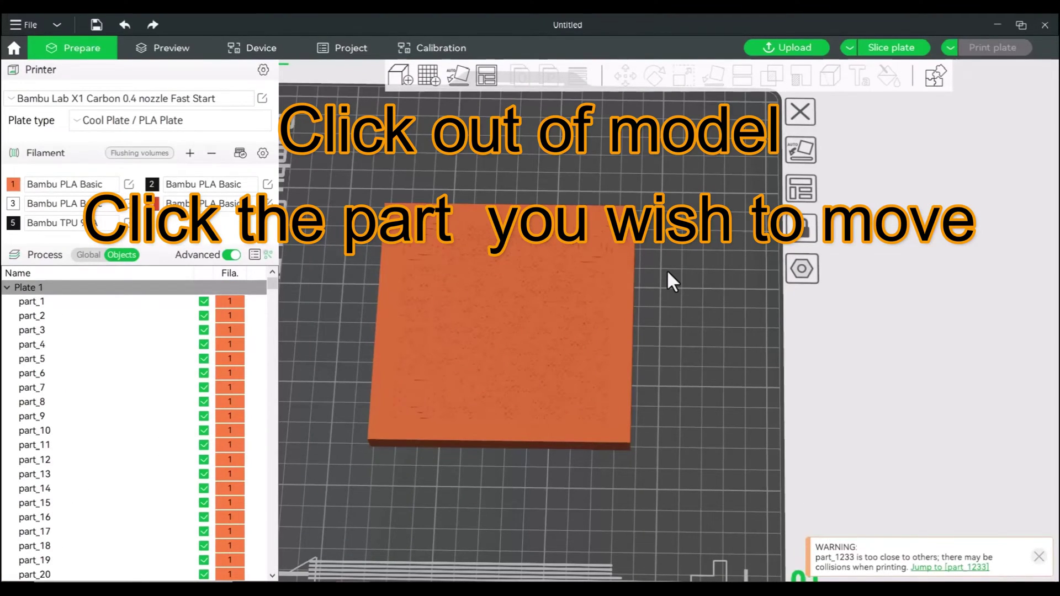
{"action": "left_click", "coordinate": [628, 283]}
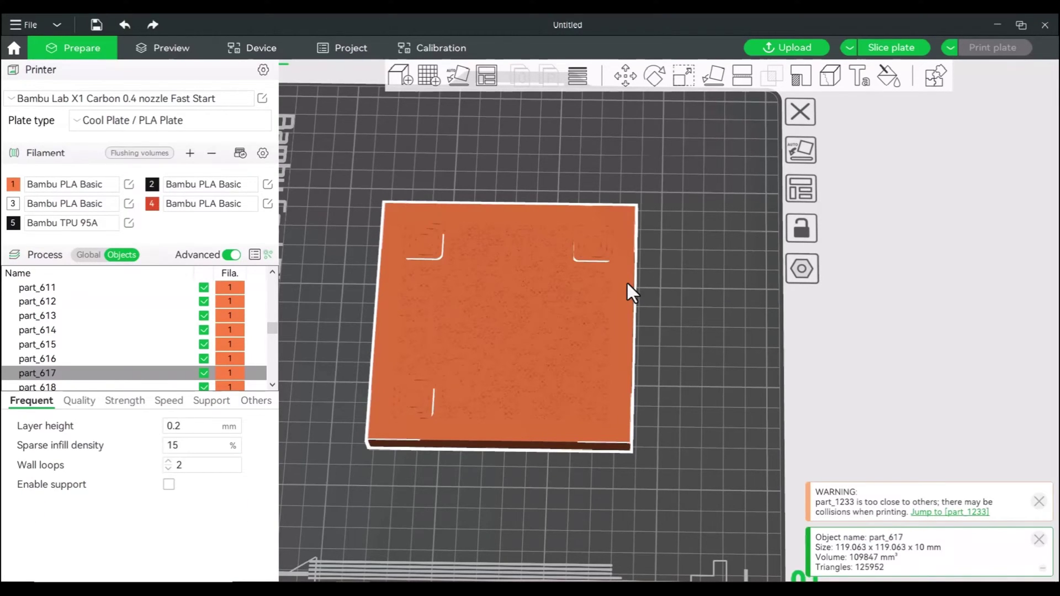
{"action": "scroll", "coordinate": [637, 288], "scroll_direction": "down", "scroll_amount": 4}
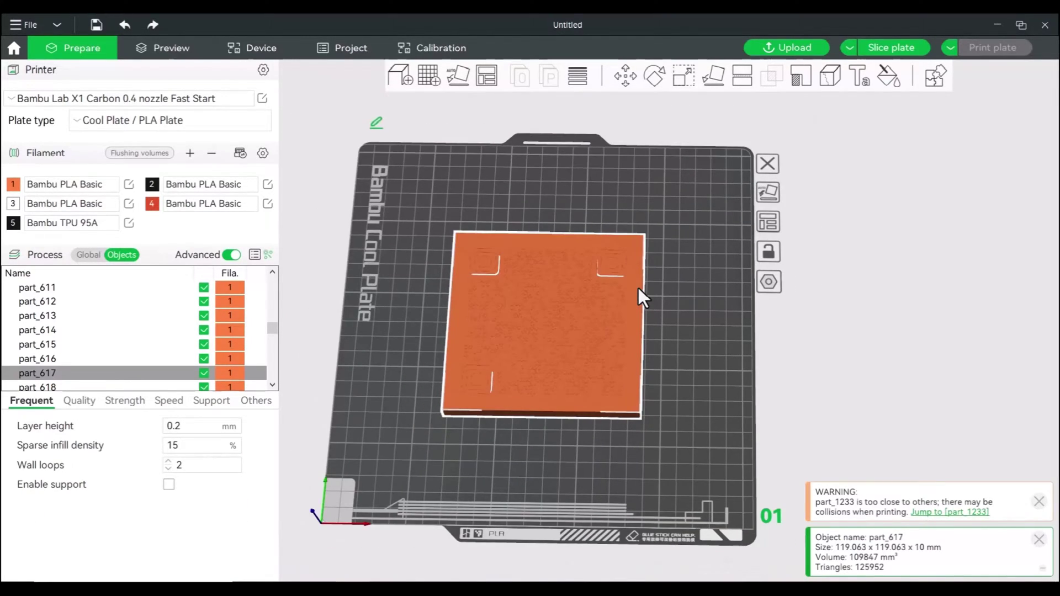
{"action": "left_click_drag", "start_coordinate": [634, 283], "coordinate": [986, 284]}
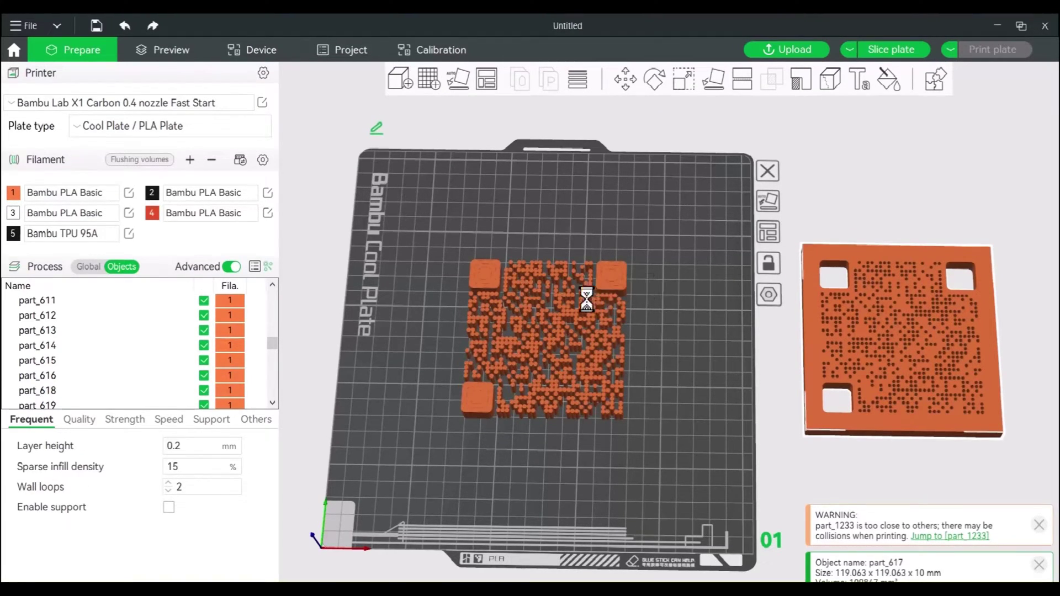
{"action": "scroll", "coordinate": [580, 299], "scroll_direction": "up", "scroll_amount": 1}
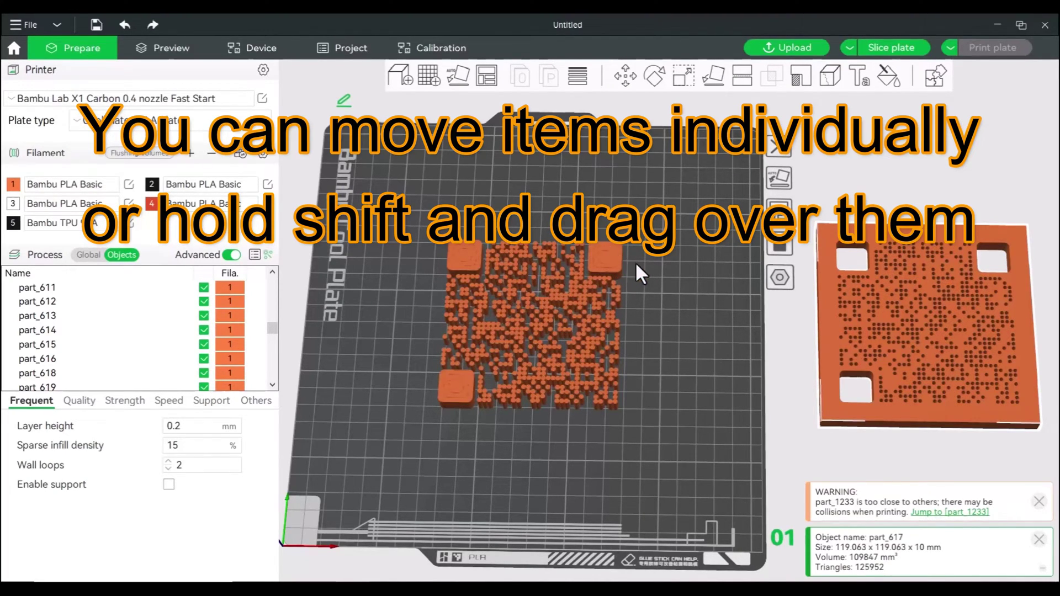
Move the top-right and top-left finder squares up and the bottom-left square down.
{"action": "left_click_drag", "start_coordinate": [643, 265], "coordinate": [590, 234], "text": "shift"}
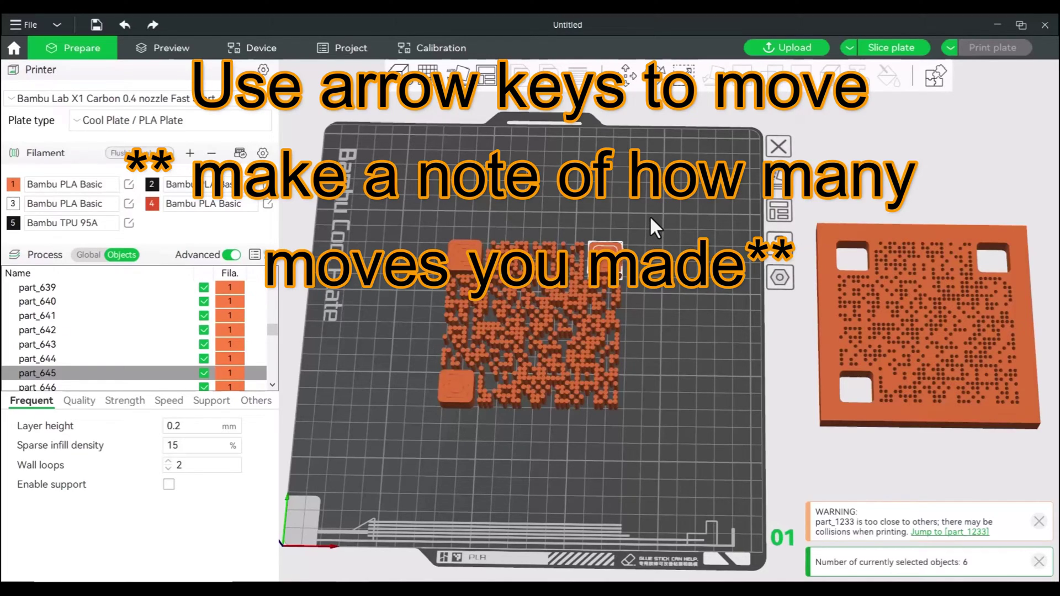
{"action": "key", "text": "Up"}
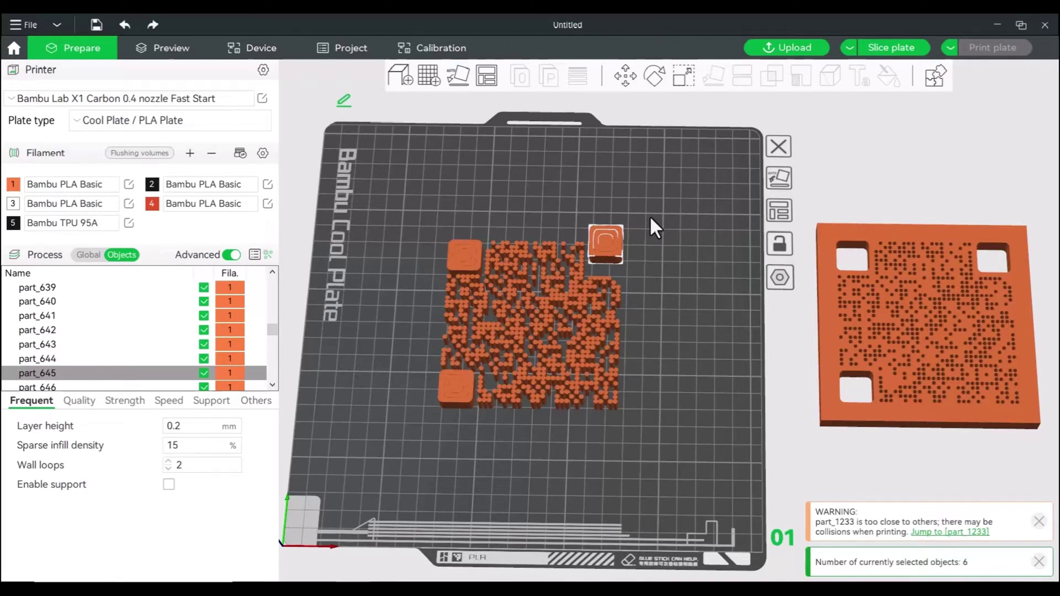
{"action": "key", "text": "Up"}
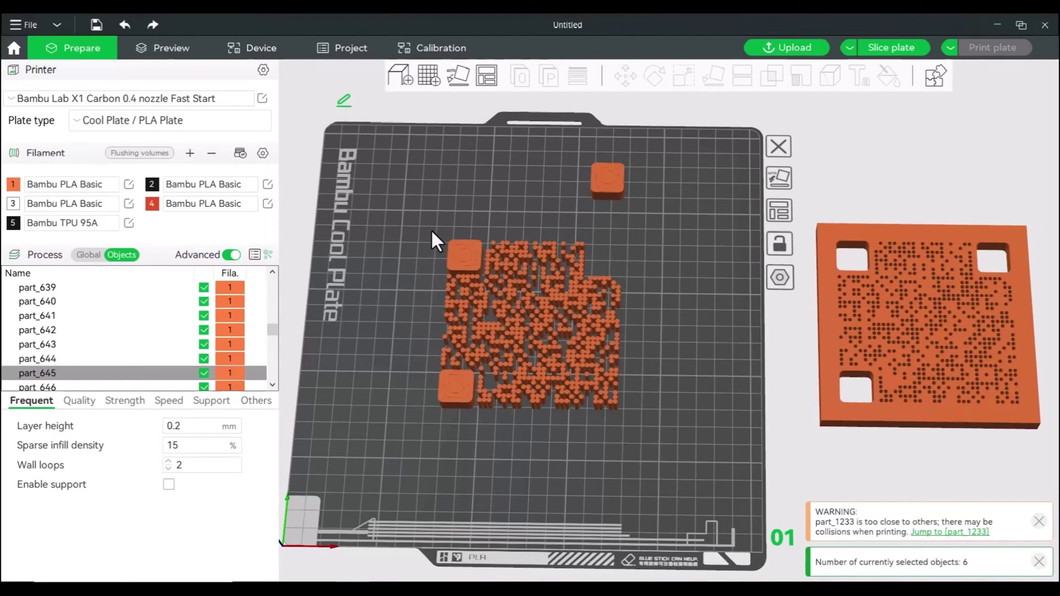
{"action": "left_click_drag", "start_coordinate": [473, 262], "coordinate": [475, 259], "text": "shift"}
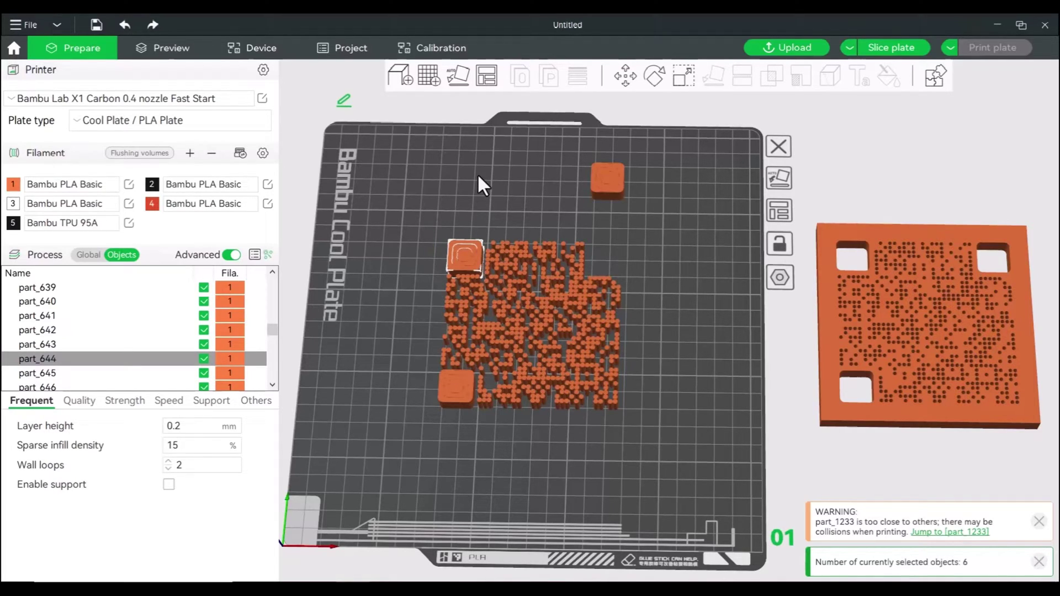
{"action": "key", "text": "Up"}
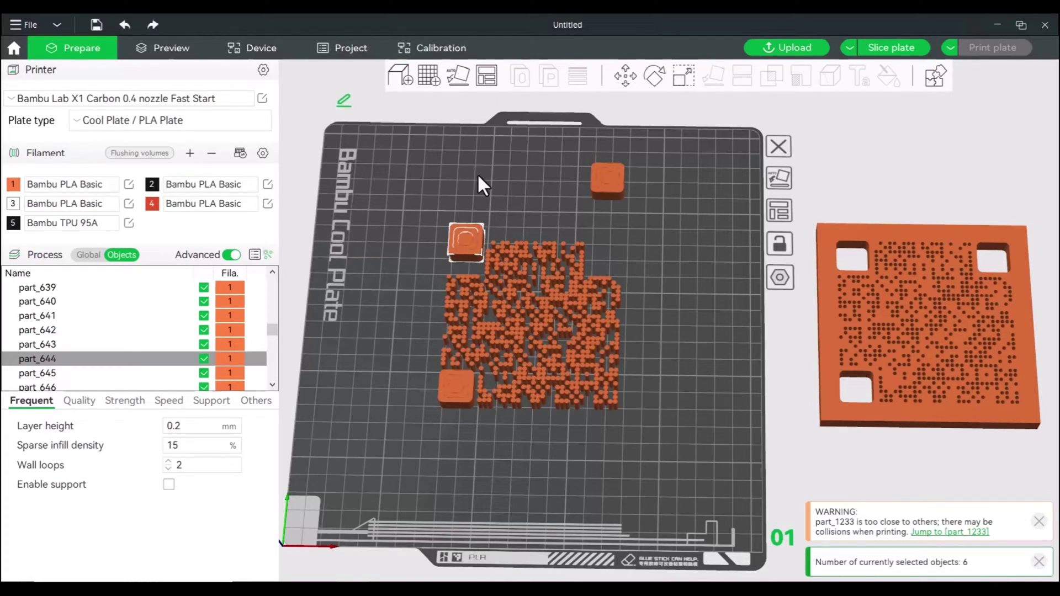
{"action": "key", "text": "Up"}
{"action": "key", "text": "Up"}
{"action": "key", "text": "Up"}
{"action": "key", "text": "Up"}
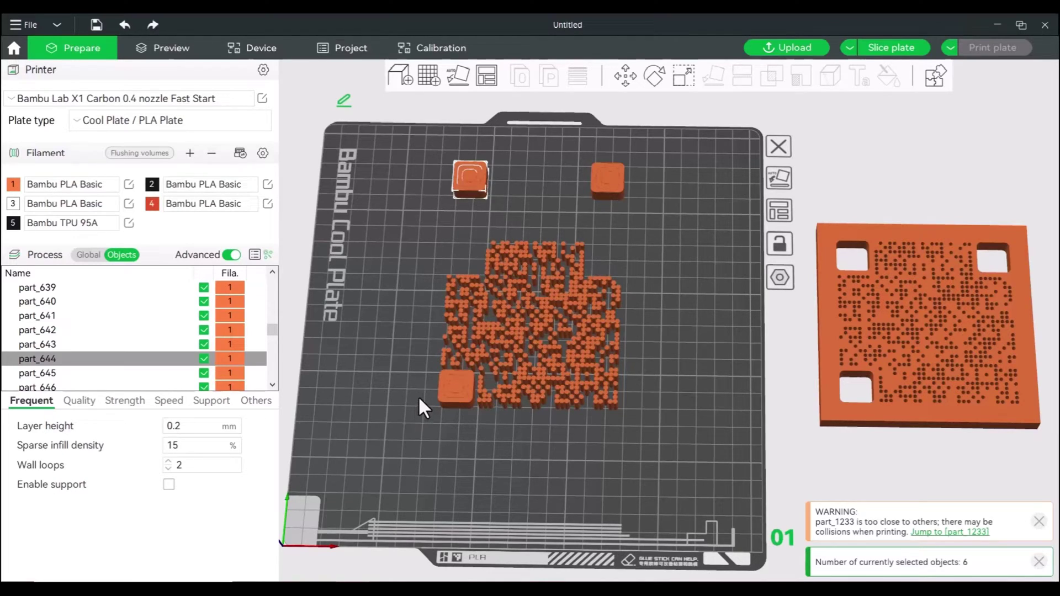
{"action": "left_click", "coordinate": [457, 409]}
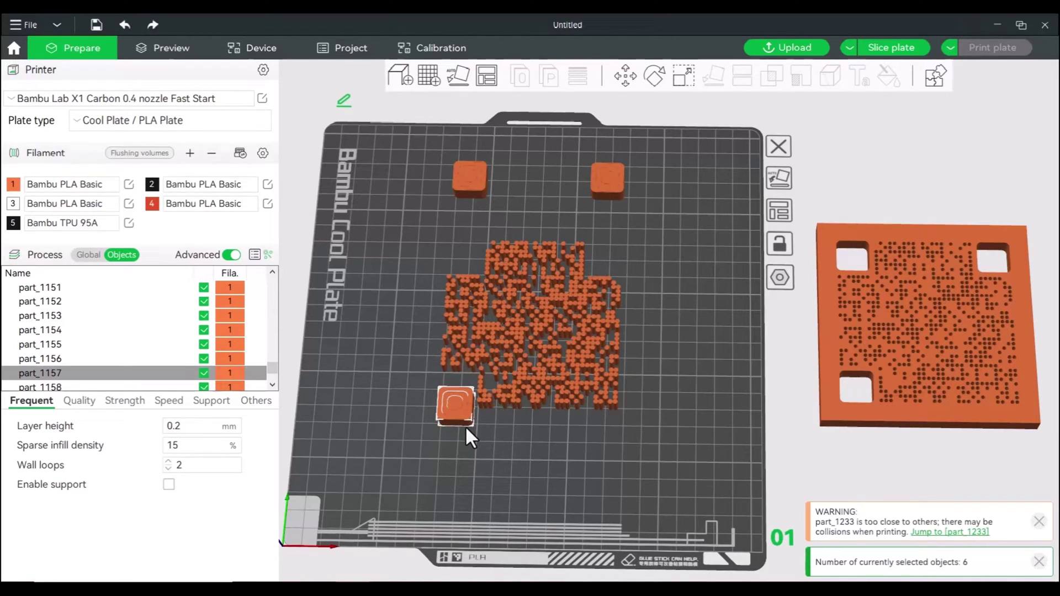
{"action": "key", "text": "Down"}
{"action": "key", "text": "Down"}
{"action": "key", "text": "Down"}
{"action": "key", "text": "Down"}
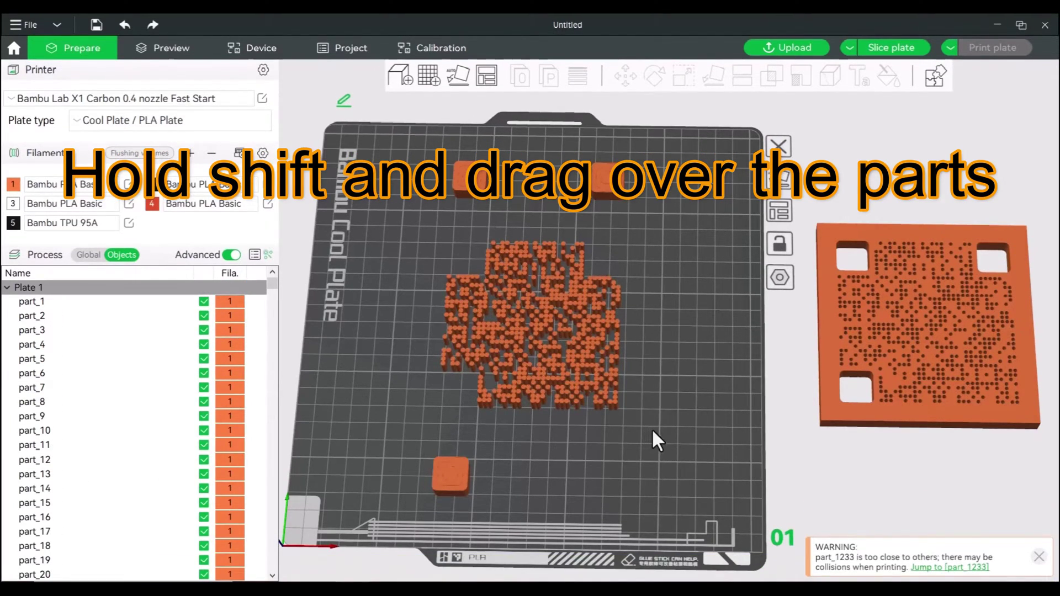
Assemble all the selected QR dot pieces into one 97.9504 x 97.9244 x 10 mm Assembly.
{"action": "left_click_drag", "start_coordinate": [584, 372], "coordinate": [422, 244], "text": "shift"}
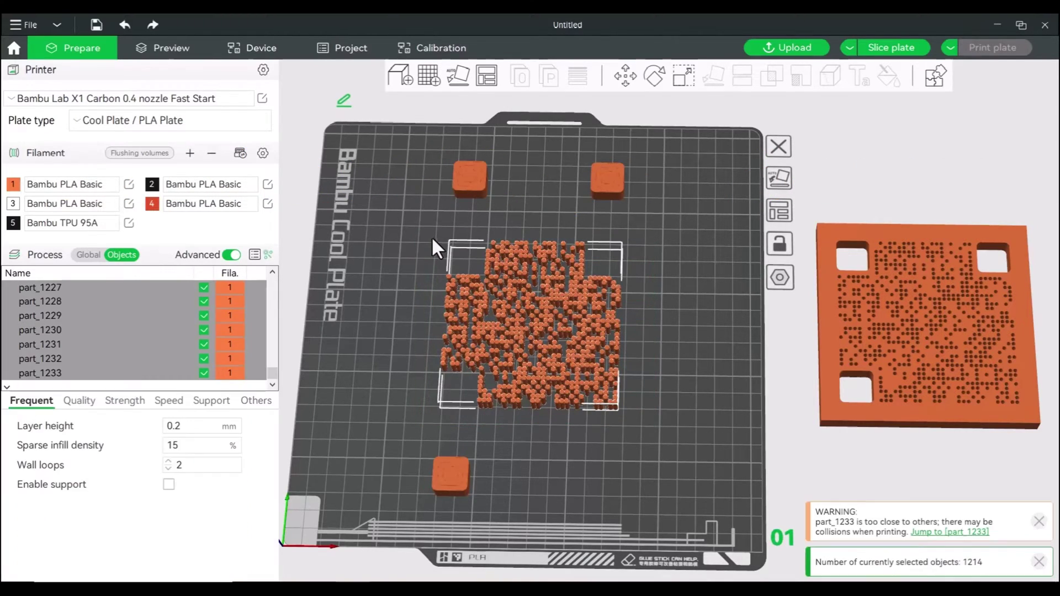
{"action": "right_click", "coordinate": [507, 285]}
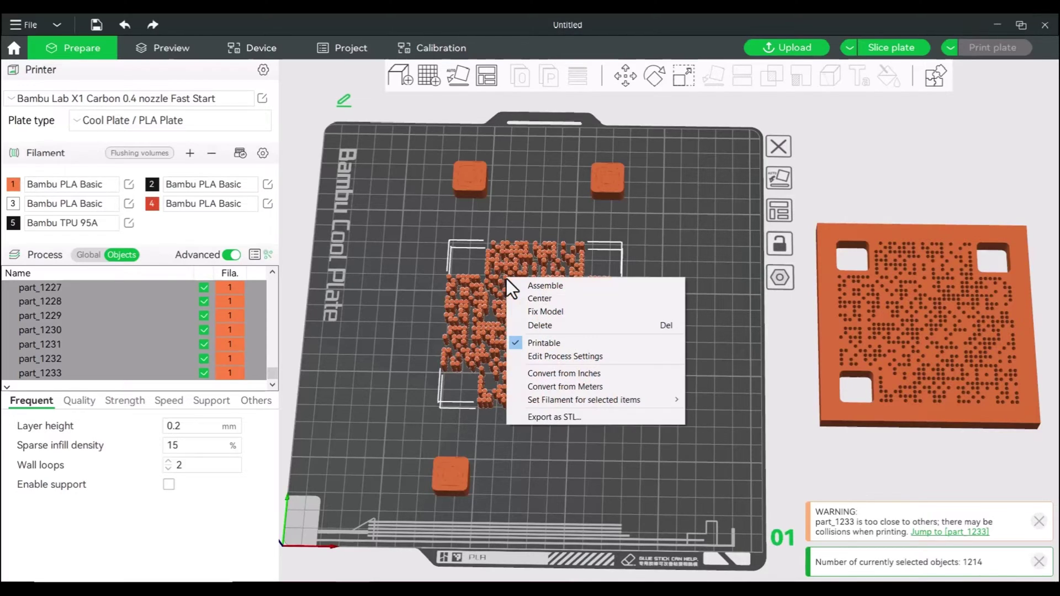
{"action": "left_click", "coordinate": [534, 285]}
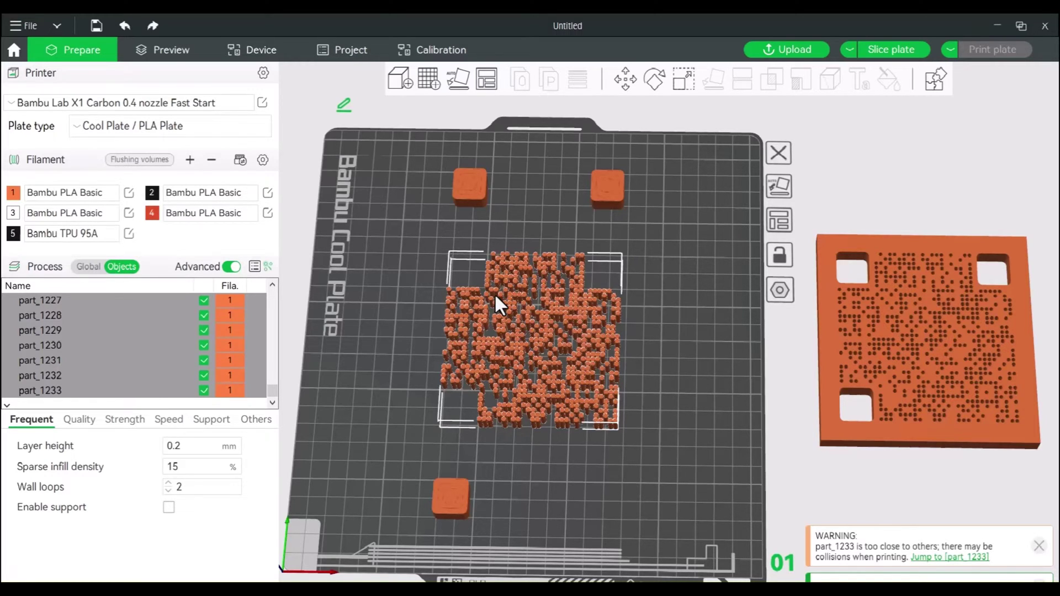
{"action": "left_click", "coordinate": [495, 293]}
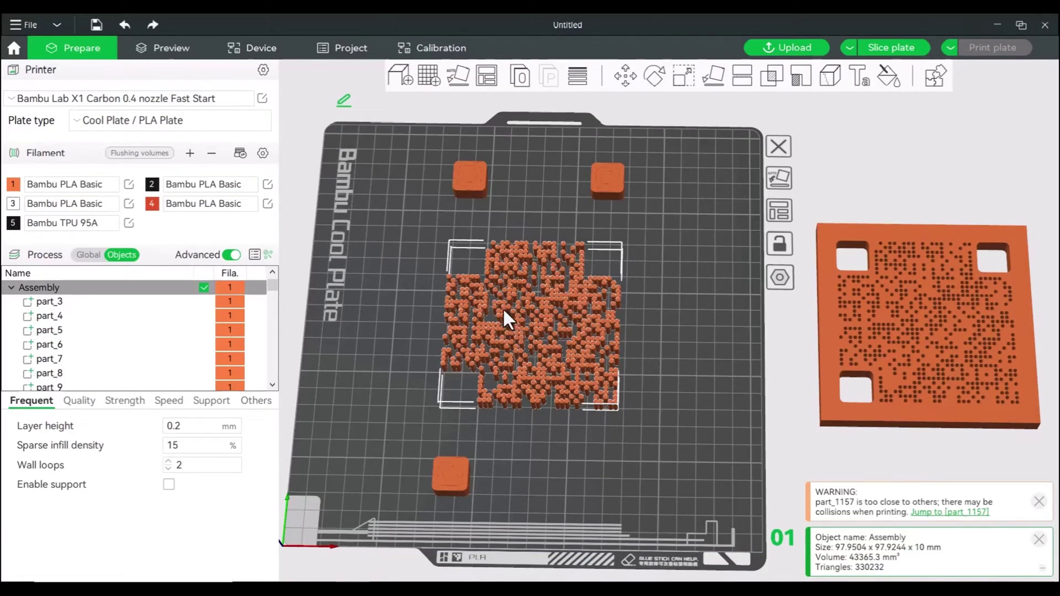
Union the Assembly with Mesh boolean into the single mesh part_1.
{"action": "right_click", "coordinate": [503, 312]}
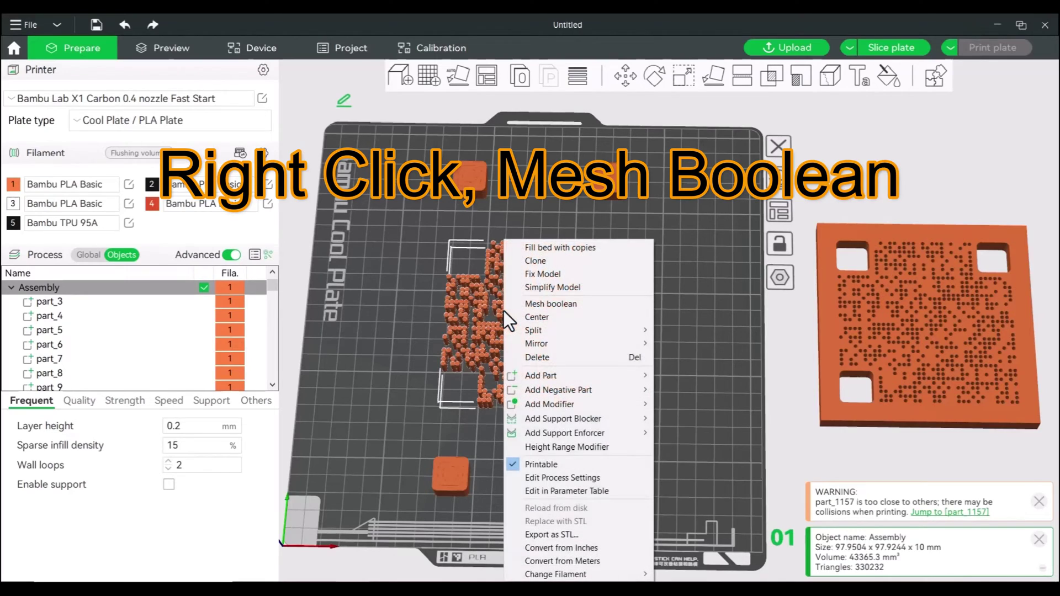
{"action": "left_click", "coordinate": [542, 304]}
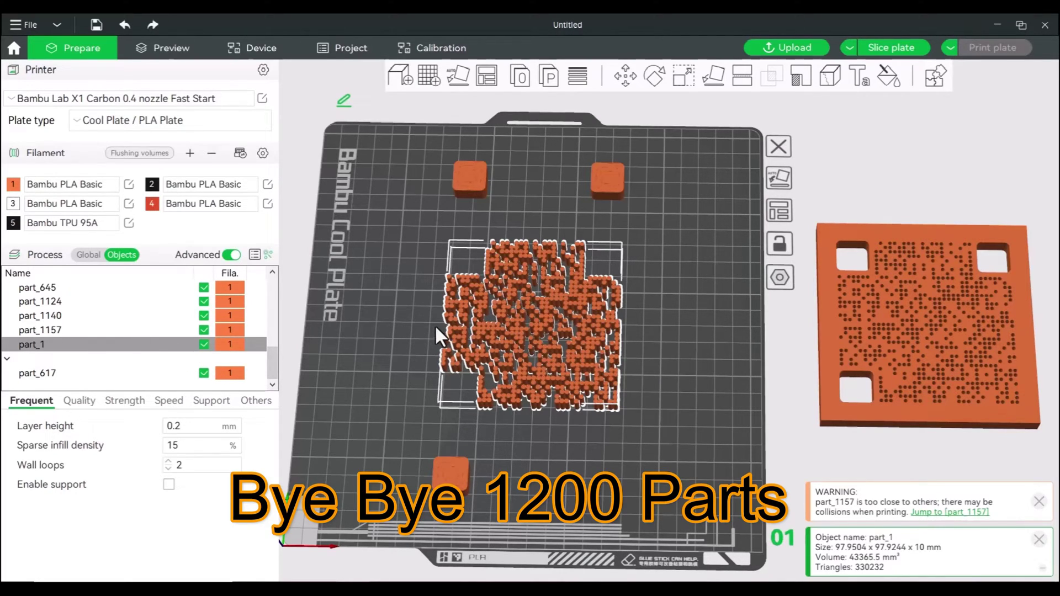
Rename part_1 to 'Dots' in the object list.
{"action": "left_click", "coordinate": [384, 311]}
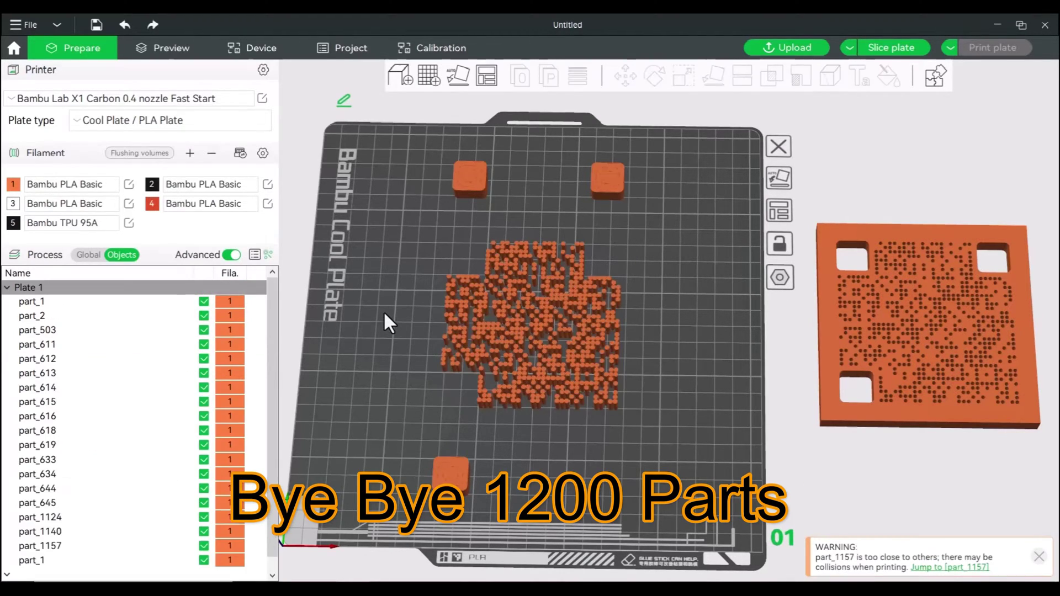
{"action": "left_click", "coordinate": [536, 329]}
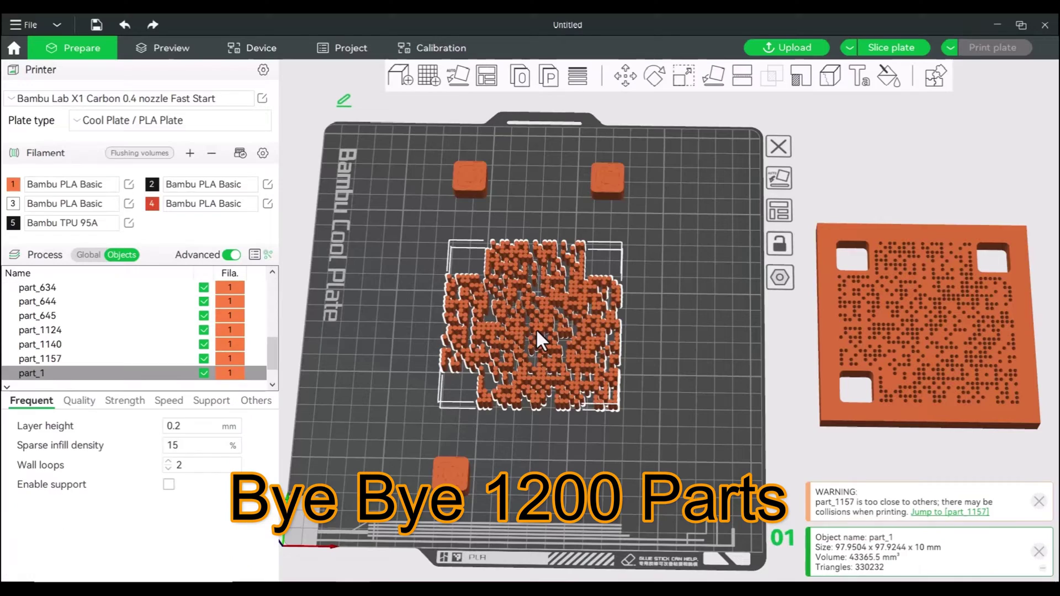
{"action": "left_click", "coordinate": [38, 375]}
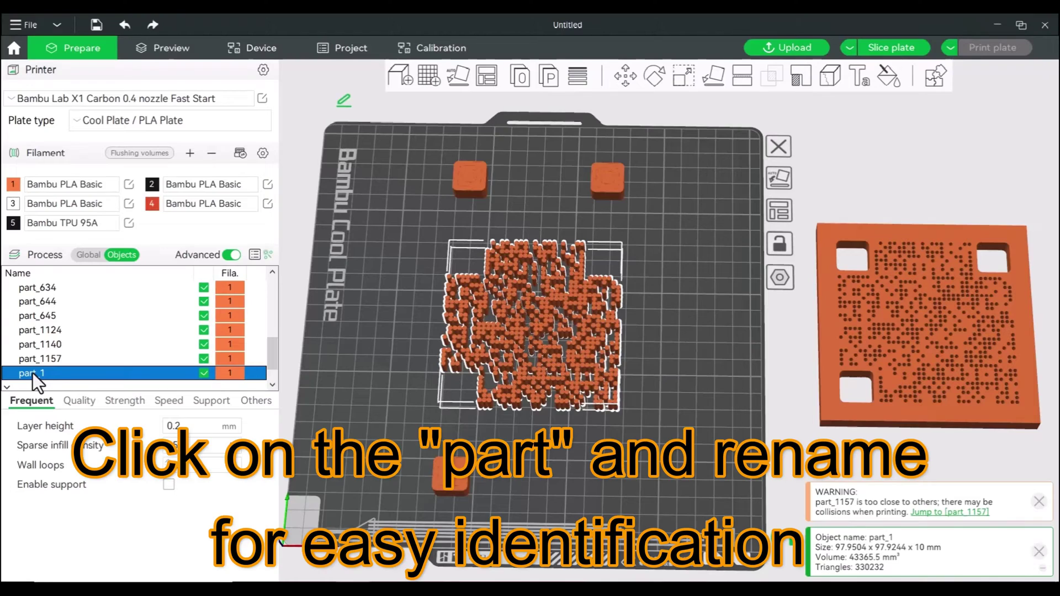
{"action": "left_click", "coordinate": [32, 373]}
{"action": "left_click", "coordinate": [51, 374]}
{"action": "double_click", "coordinate": [51, 373]}
{"action": "type", "text": "Dots"}
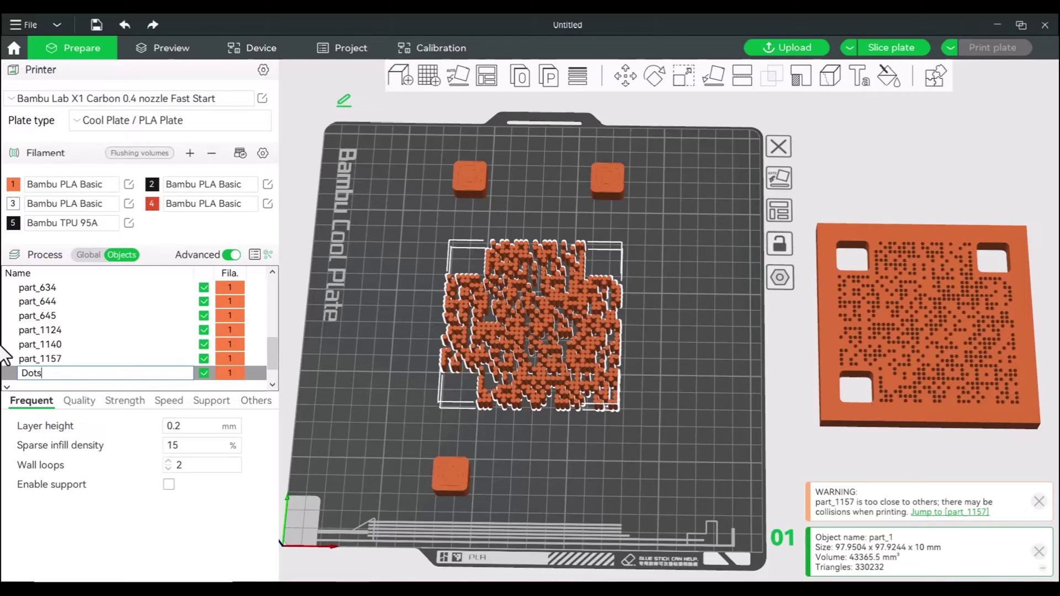
{"action": "left_click", "coordinate": [319, 365]}
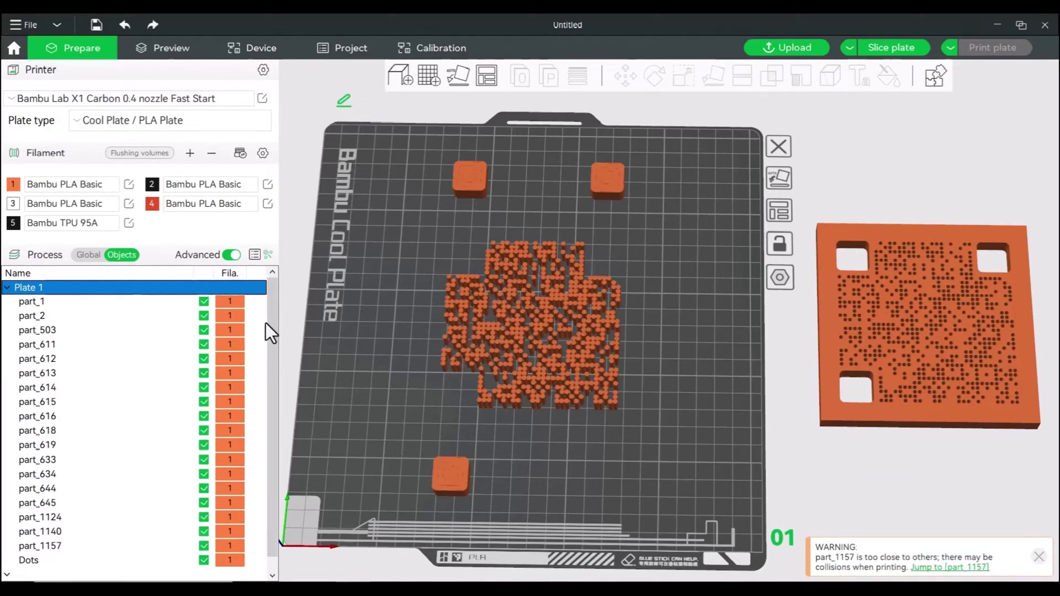
Nudge the top-right and top-left finder squares down onto the QR's top corners.
{"action": "scroll", "coordinate": [272, 337], "scroll_direction": "down", "scroll_amount": 1}
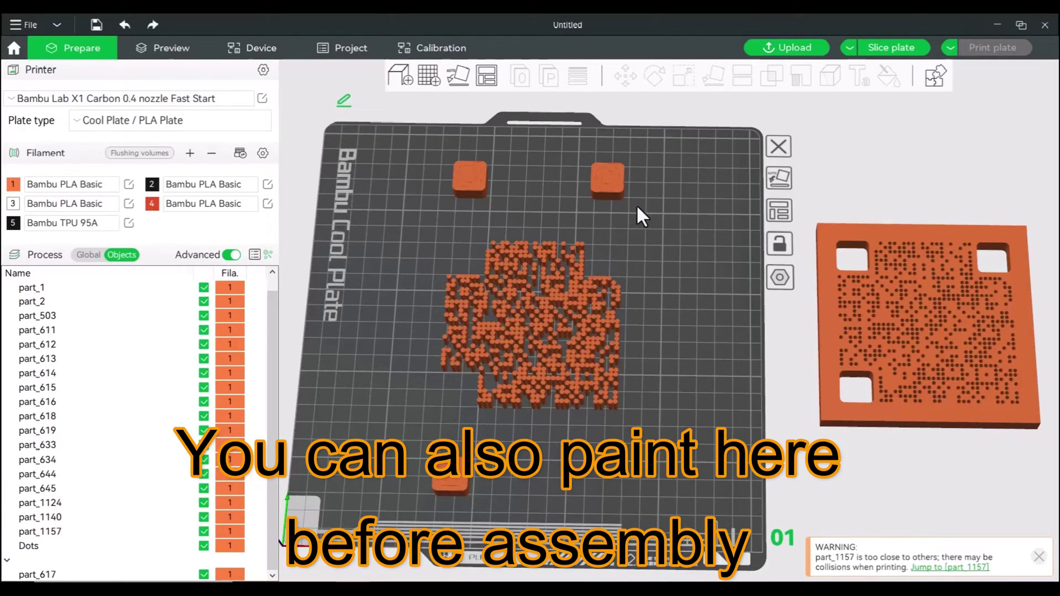
{"action": "left_click", "coordinate": [589, 162]}
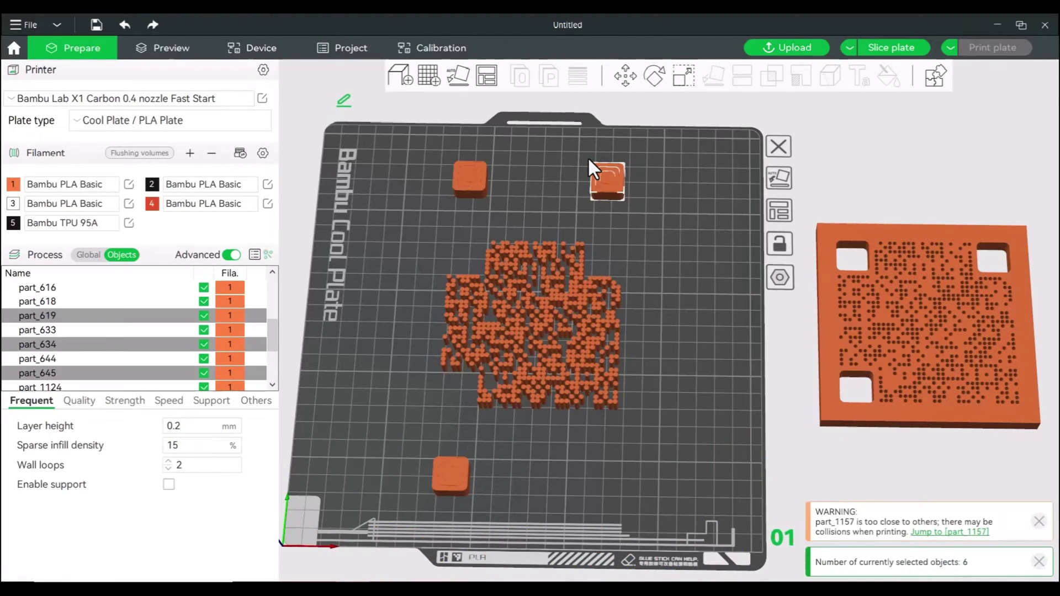
{"action": "key", "text": "Down"}
{"action": "key", "text": "Down"}
{"action": "key", "text": "Down"}
{"action": "key", "text": "Down"}
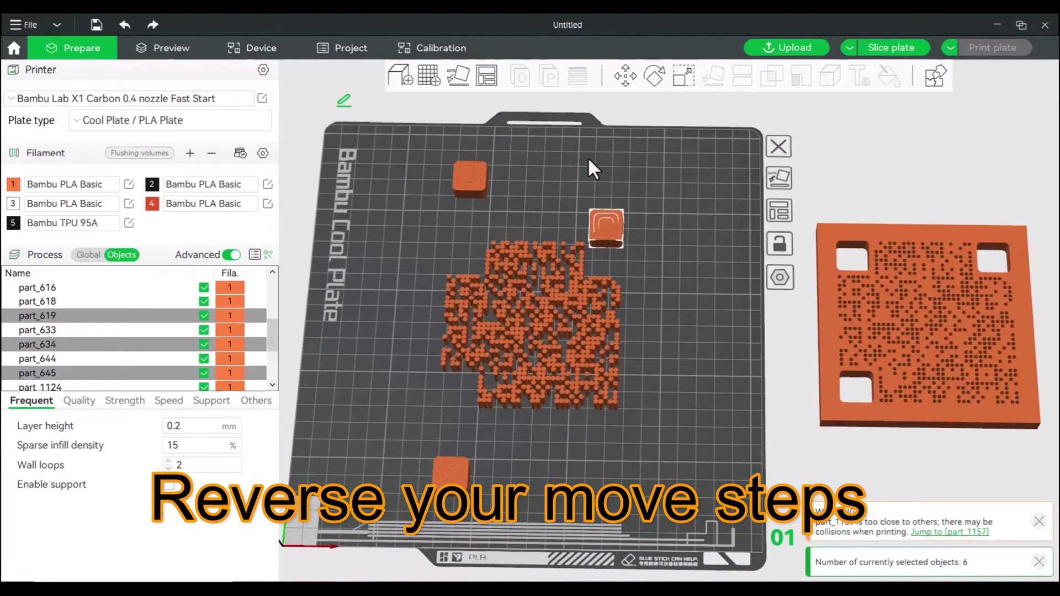
{"action": "key", "text": "Down"}
{"action": "left_click", "coordinate": [439, 207]}
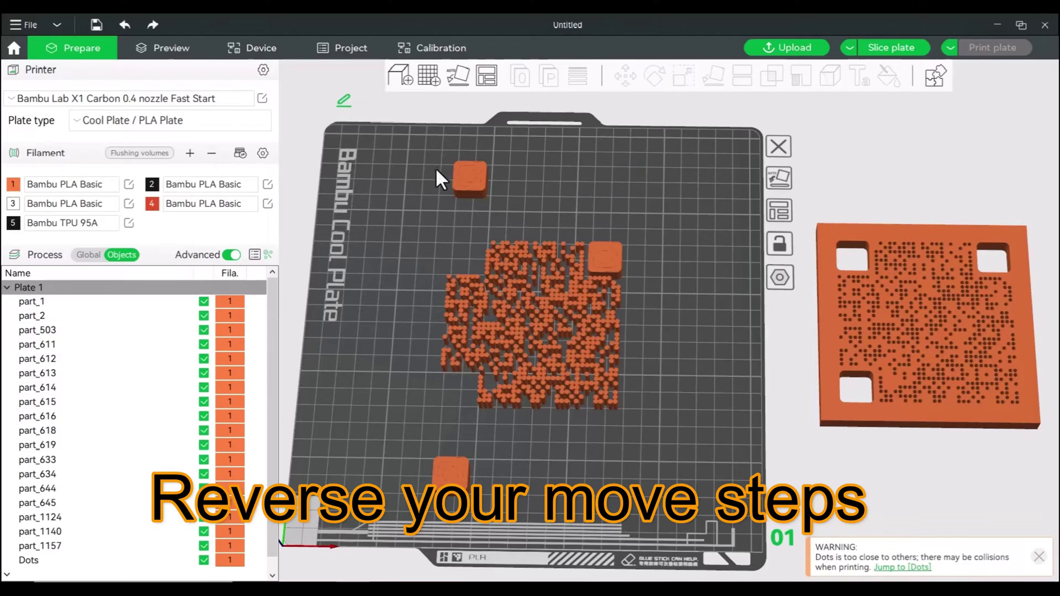
{"action": "left_click_drag", "start_coordinate": [433, 158], "coordinate": [488, 195], "text": "shift"}
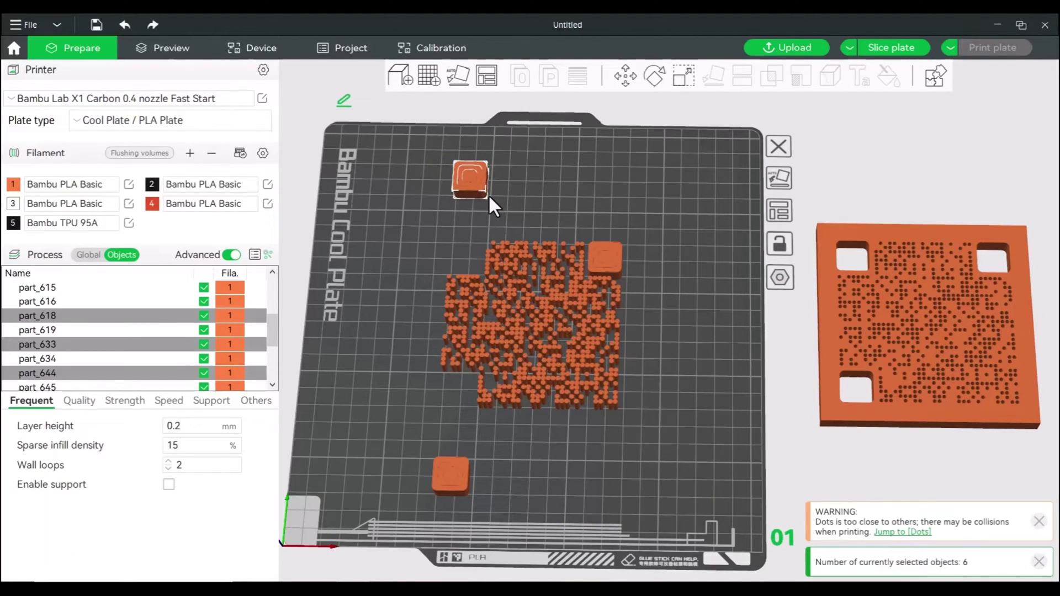
{"action": "key", "text": "Down"}
{"action": "key", "text": "Down"}
{"action": "key", "text": "Down"}
{"action": "key", "text": "Down"}
{"action": "key", "text": "Down"}
{"action": "key", "text": "Down"}
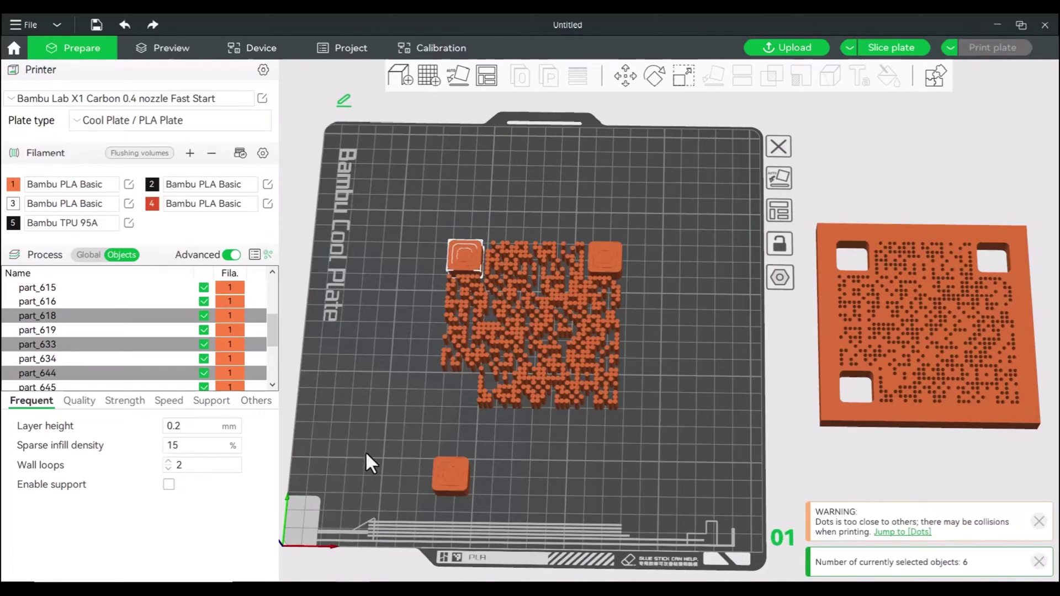
{"action": "left_click", "coordinate": [413, 455]}
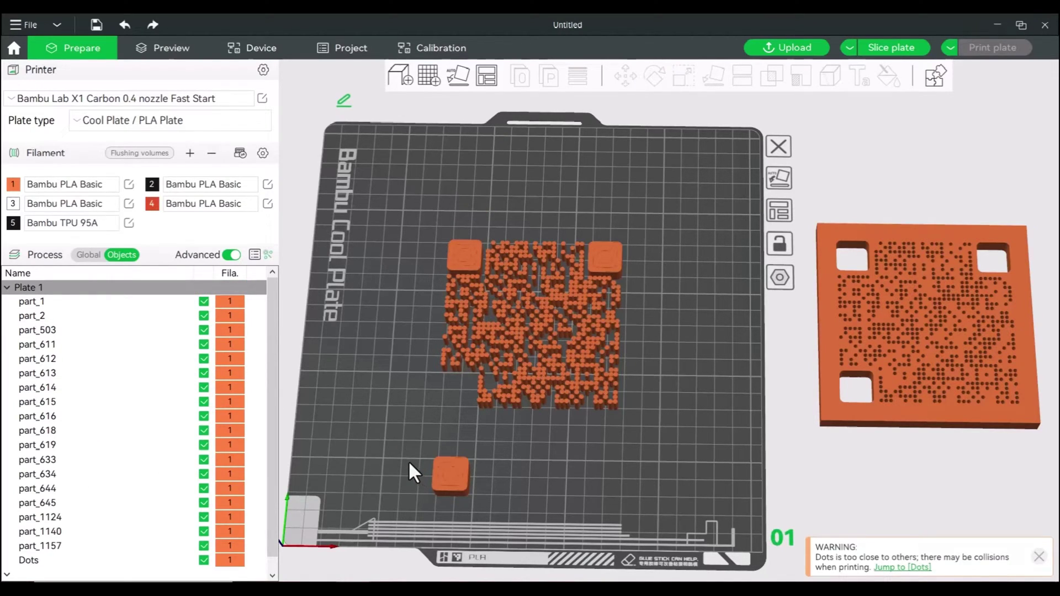
Move the outer square part_1124 and frame part_503 up onto the bottom-left corner.
{"action": "left_click", "coordinate": [448, 470]}
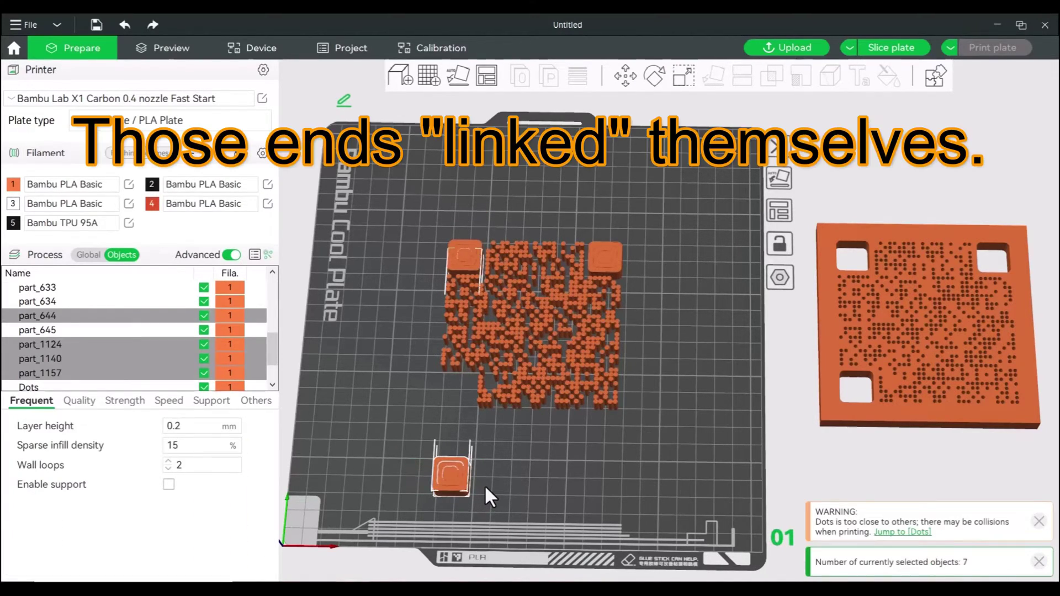
{"action": "left_click", "coordinate": [489, 463]}
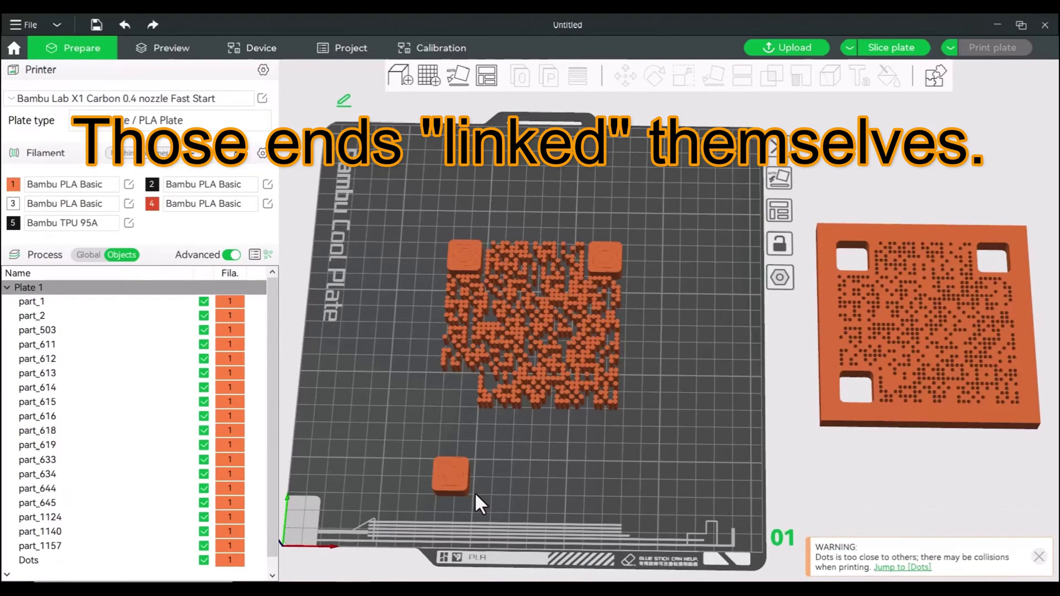
{"action": "left_click", "coordinate": [430, 465]}
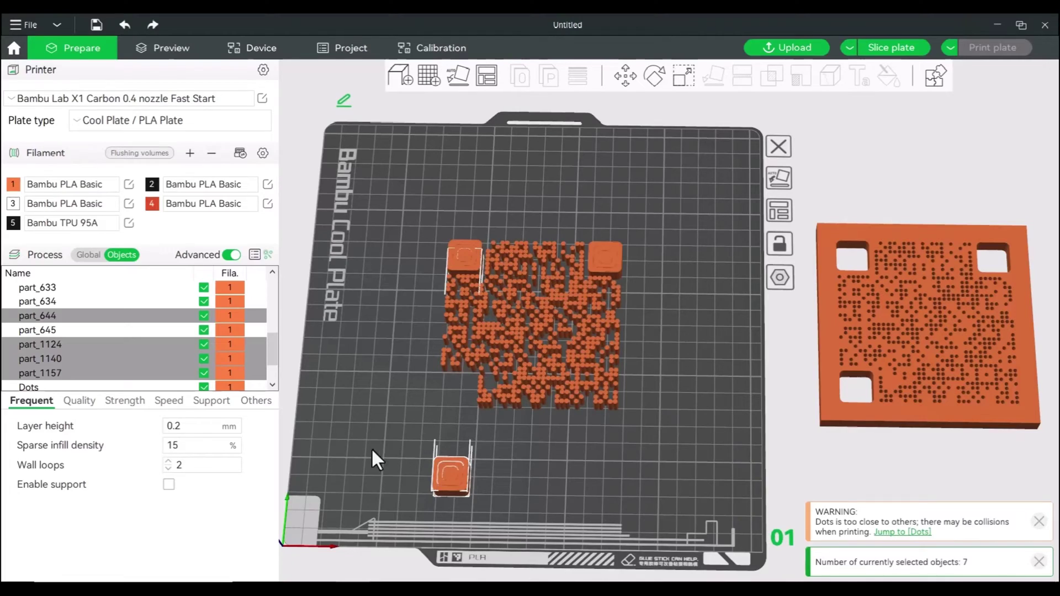
{"action": "left_click", "coordinate": [407, 447]}
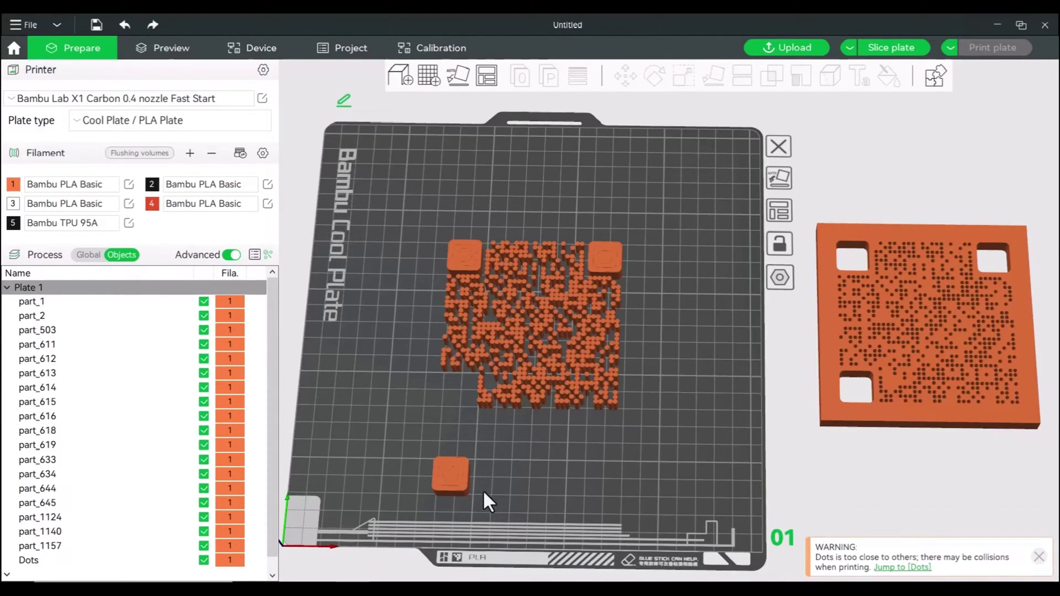
{"action": "left_click", "coordinate": [467, 468]}
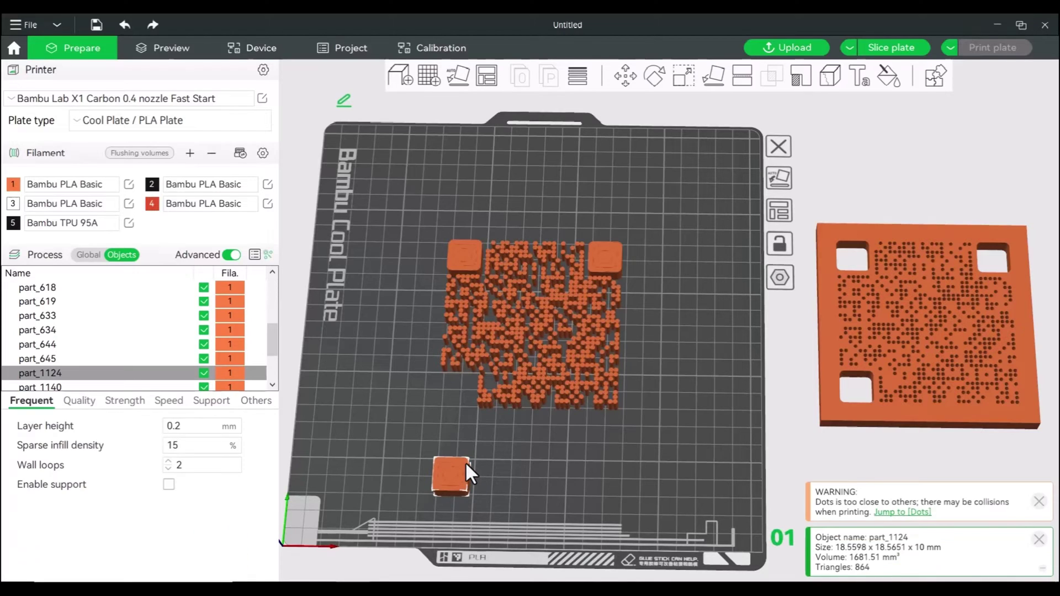
{"action": "key", "text": "ctrl+c"}
{"action": "key", "text": "ctrl+v"}
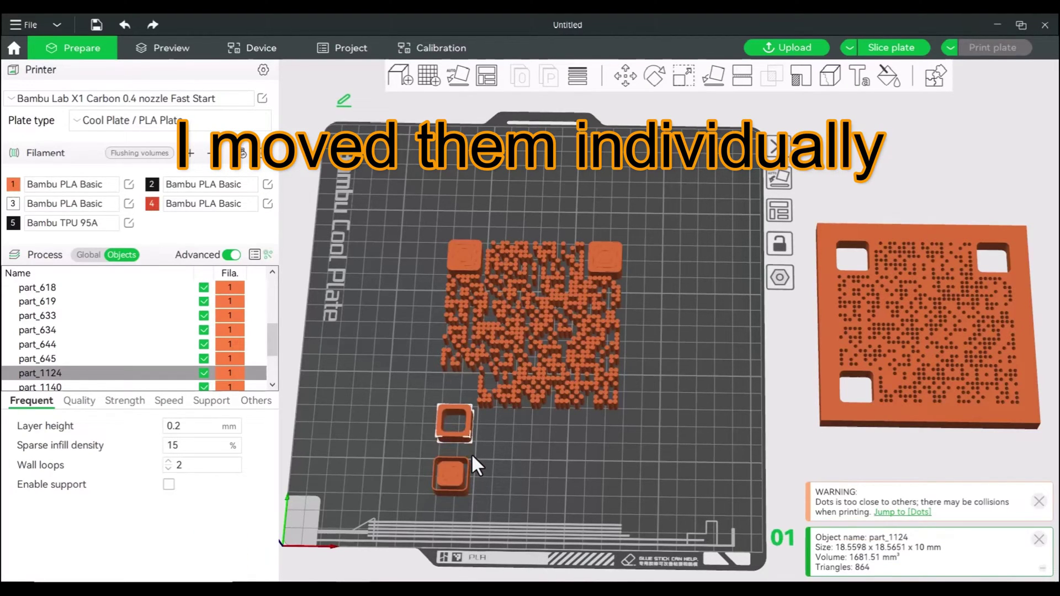
{"action": "key", "text": "Up"}
{"action": "key", "text": "Up"}
{"action": "key", "text": "Up"}
{"action": "key", "text": "Up"}
{"action": "key", "text": "Up"}
{"action": "key", "text": "Up"}
{"action": "key", "text": "Up"}
{"action": "key", "text": "Up"}
{"action": "key", "text": "Up"}
{"action": "key", "text": "Up"}
{"action": "left_click", "coordinate": [456, 493]}
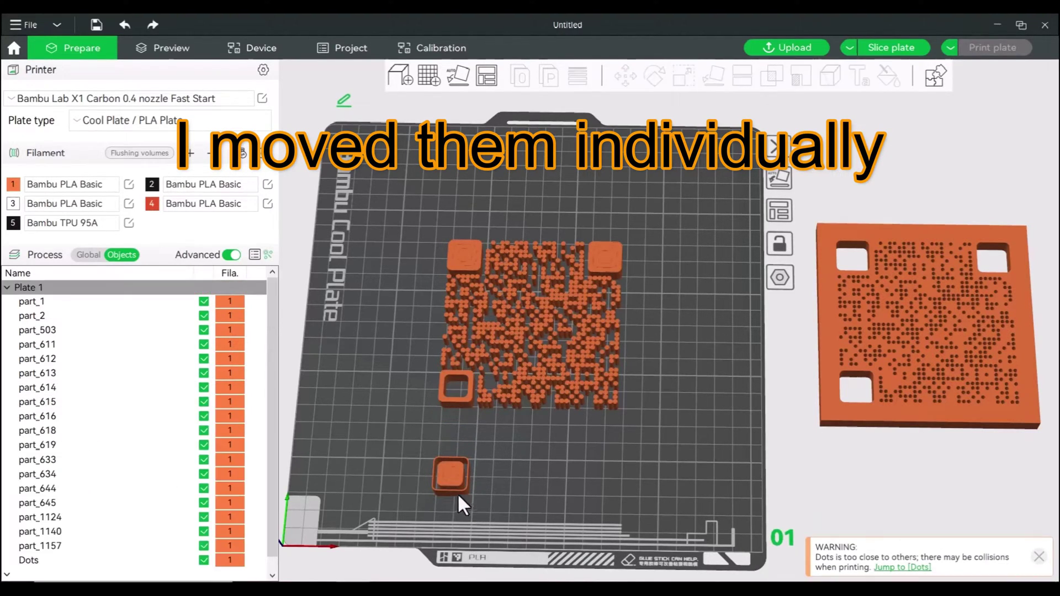
{"action": "left_click", "coordinate": [454, 492]}
{"action": "key", "text": "Up"}
{"action": "key", "text": "Up"}
{"action": "key", "text": "Up"}
{"action": "key", "text": "Up"}
{"action": "key", "text": "Up"}
{"action": "key", "text": "Up"}
{"action": "key", "text": "Up"}
{"action": "key", "text": "Up"}
{"action": "key", "text": "Up"}
{"action": "key", "text": "Up"}
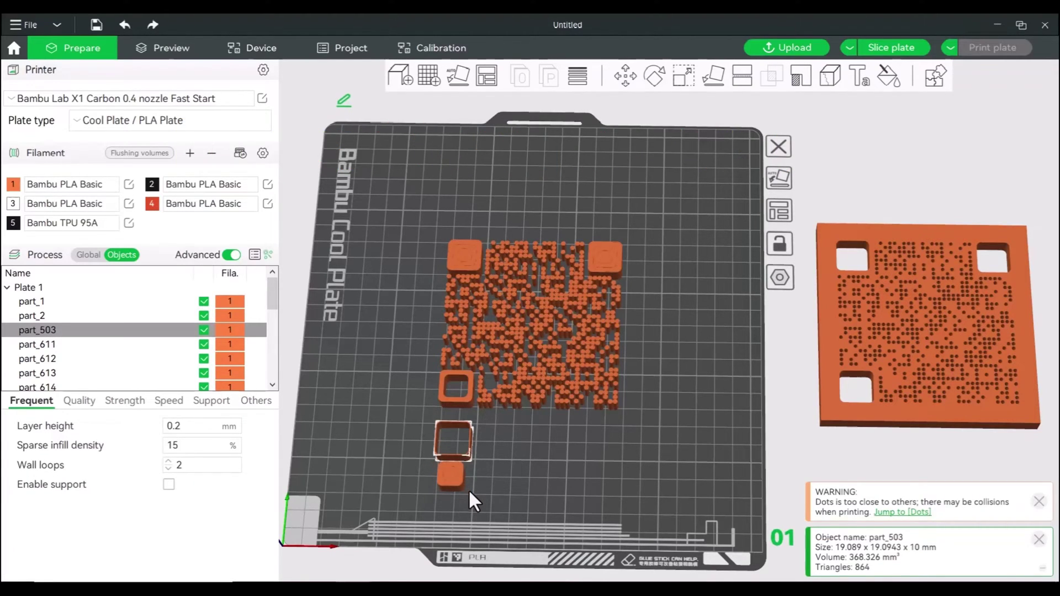
{"action": "key", "text": "Up"}
{"action": "key", "text": "Up"}
{"action": "key", "text": "Up"}
{"action": "key", "text": "Up"}
{"action": "key", "text": "Up"}
{"action": "key", "text": "Up"}
{"action": "key", "text": "Up"}
{"action": "key", "text": "Up"}
{"action": "key", "text": "Up"}
{"action": "key", "text": "Up"}
{"action": "left_click", "coordinate": [471, 497]}
Move part_1140, part_615, part_1157 and part_616 up onto the bottom-left corner.
{"action": "left_click", "coordinate": [452, 483]}
{"action": "key", "text": "Up"}
{"action": "key", "text": "Up"}
{"action": "key", "text": "Up"}
{"action": "key", "text": "Up"}
{"action": "key", "text": "Up"}
{"action": "key", "text": "Up"}
{"action": "key", "text": "Up"}
{"action": "key", "text": "Up"}
{"action": "key", "text": "Up"}
{"action": "key", "text": "Up"}
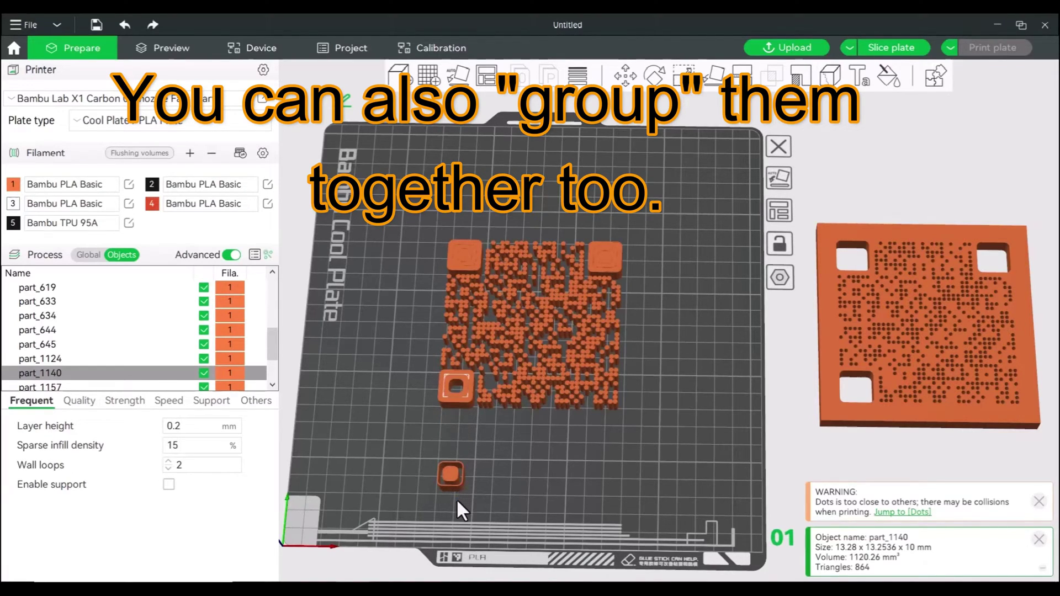
{"action": "left_click", "coordinate": [456, 497]}
{"action": "left_click", "coordinate": [450, 488]}
{"action": "key", "text": "Up"}
{"action": "key", "text": "Up"}
{"action": "key", "text": "Up"}
{"action": "key", "text": "Up"}
{"action": "key", "text": "Up"}
{"action": "key", "text": "Up"}
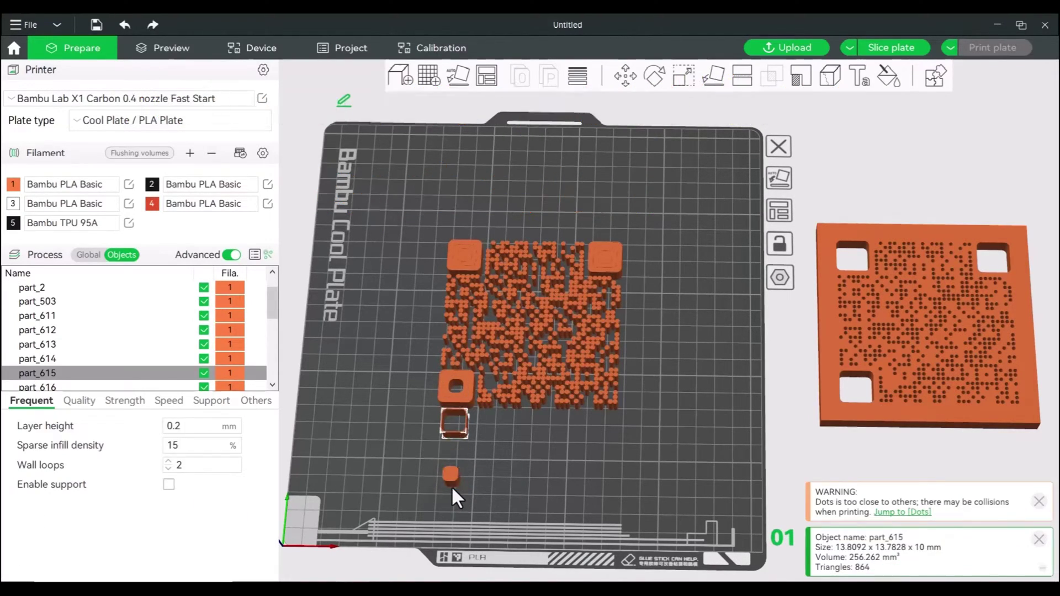
{"action": "key", "text": "Up"}
{"action": "left_click", "coordinate": [454, 500]}
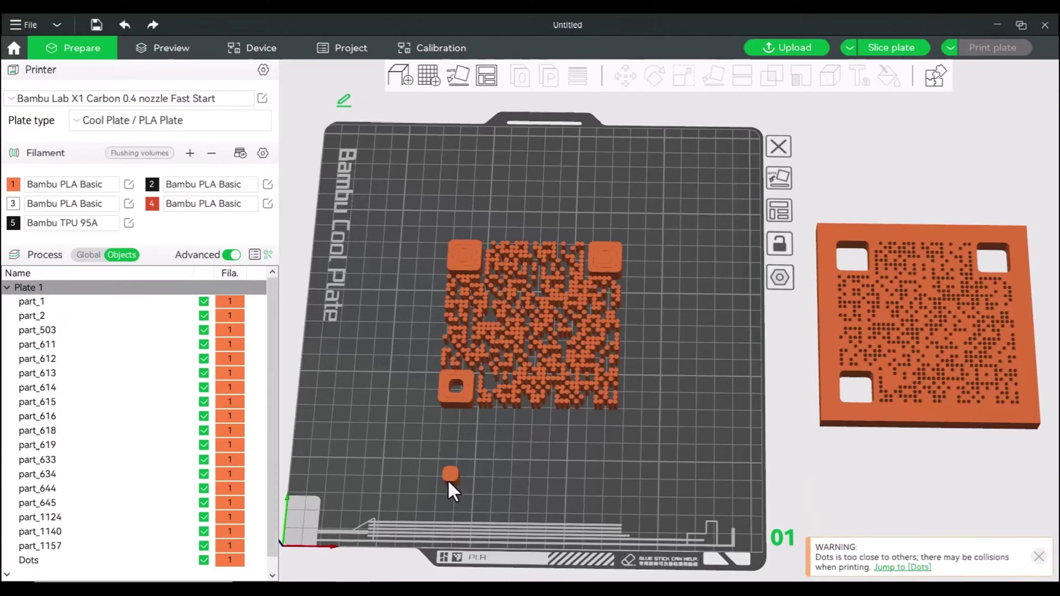
{"action": "left_click", "coordinate": [448, 478]}
{"action": "key", "text": "Up"}
{"action": "key", "text": "Up"}
{"action": "key", "text": "Up"}
{"action": "key", "text": "Up"}
{"action": "key", "text": "Up"}
{"action": "key", "text": "Up"}
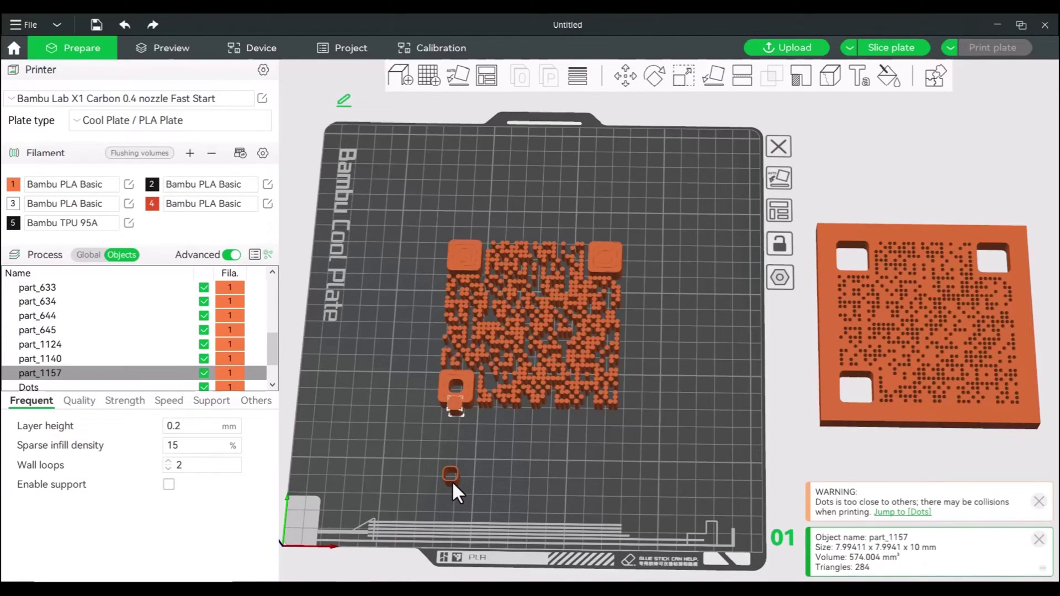
{"action": "left_click", "coordinate": [449, 499]}
{"action": "left_click", "coordinate": [447, 477]}
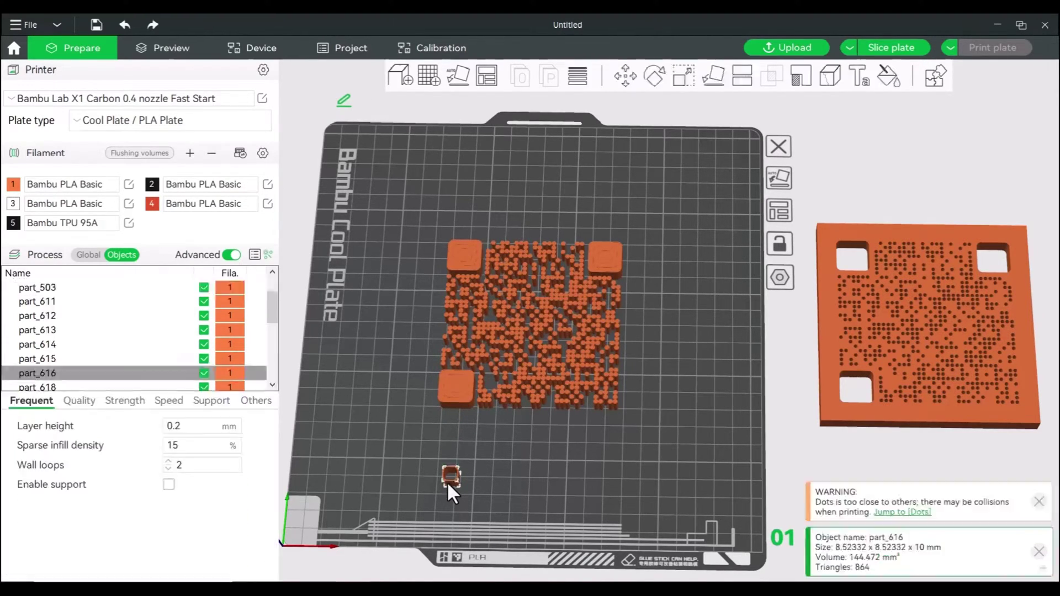
{"action": "key", "text": "Up"}
{"action": "key", "text": "Up"}
{"action": "key", "text": "Up"}
{"action": "key", "text": "Up"}
{"action": "key", "text": "Up"}
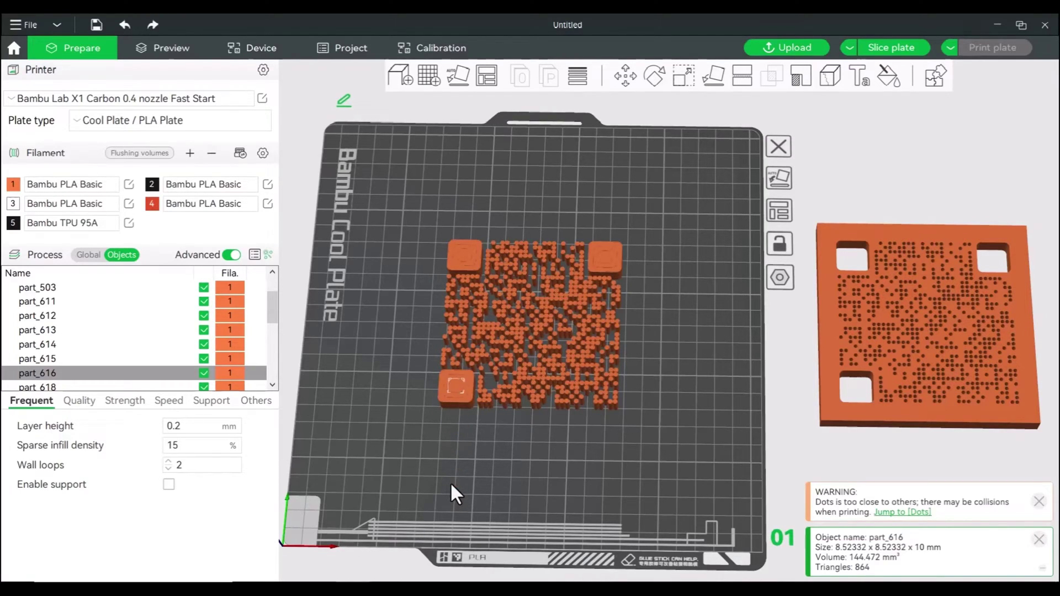
{"action": "left_click", "coordinate": [455, 478]}
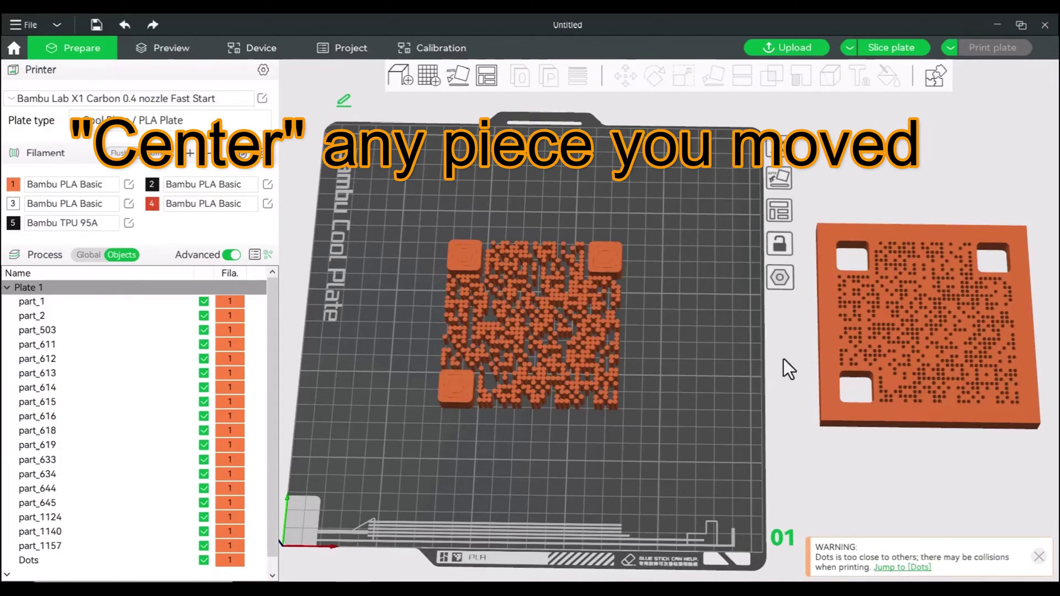
Center the holed base part_617 on the plate around the QR pattern.
{"action": "right_click", "coordinate": [828, 291]}
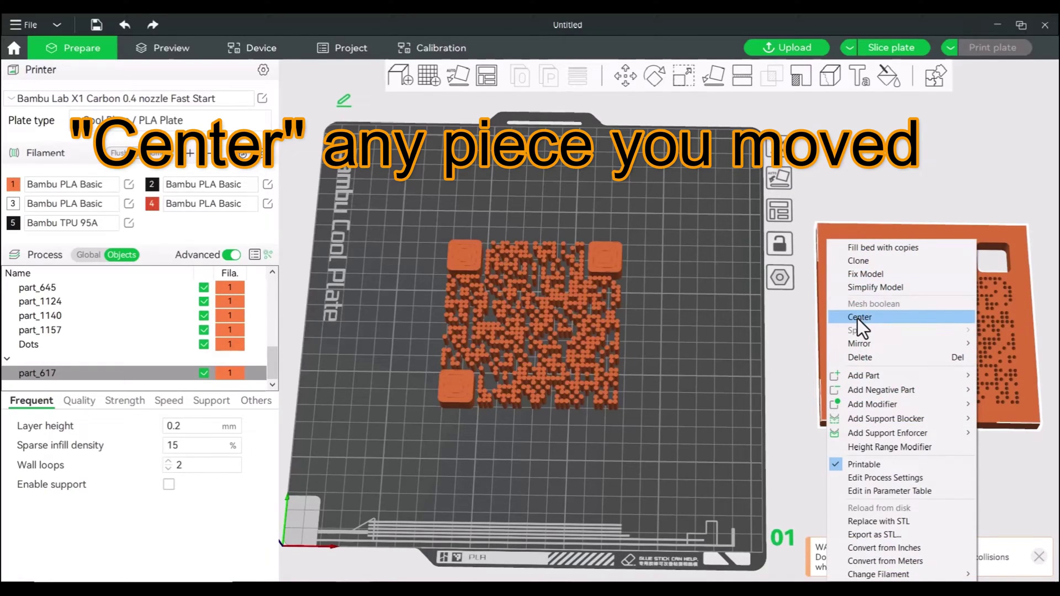
{"action": "left_click", "coordinate": [858, 318]}
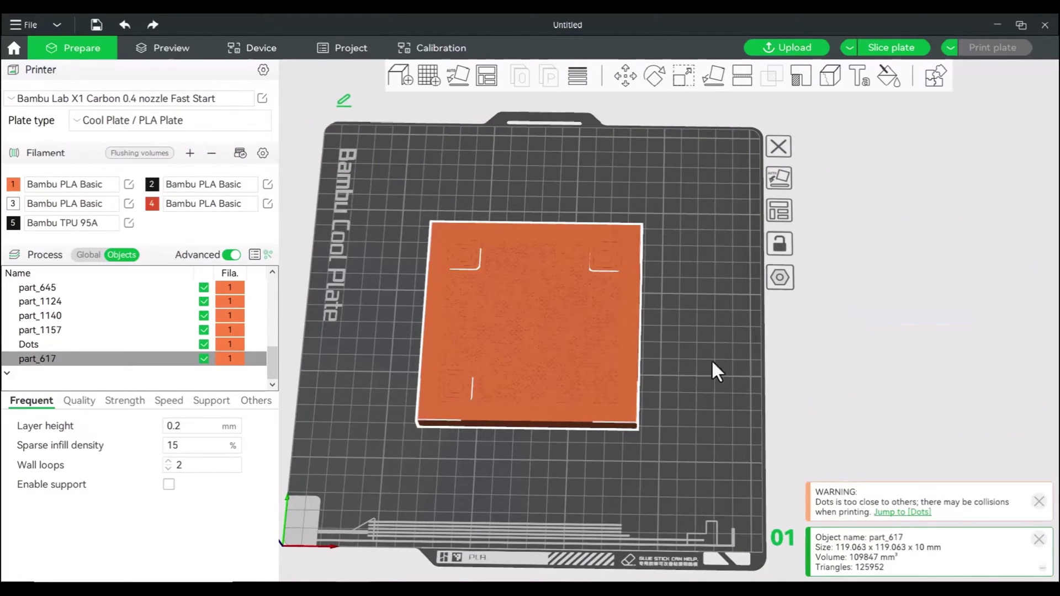
{"action": "left_click", "coordinate": [679, 375]}
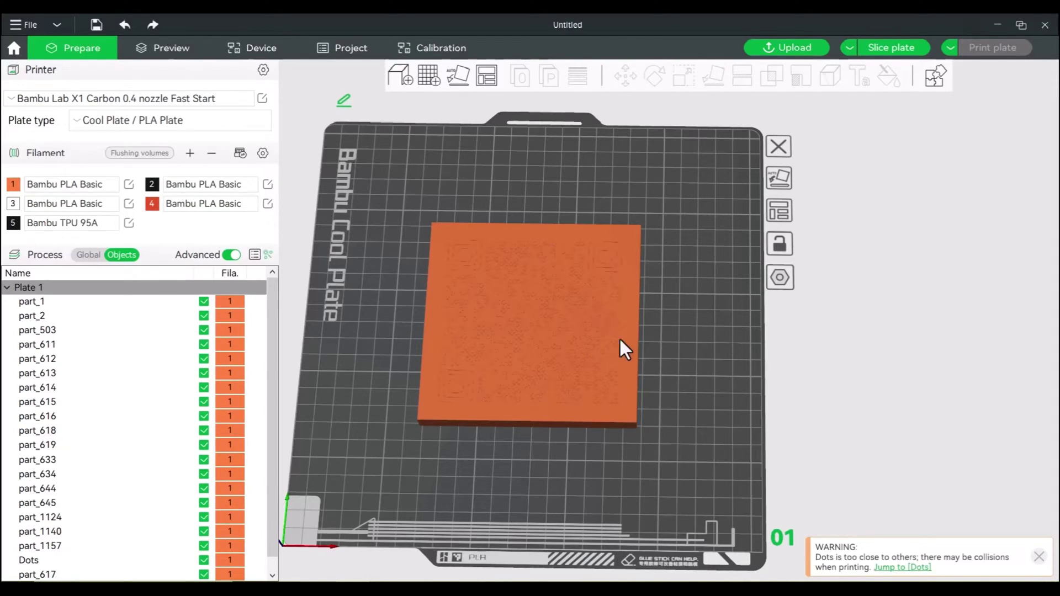
{"action": "scroll", "coordinate": [623, 327], "scroll_direction": "down", "scroll_amount": 2}
{"action": "scroll", "coordinate": [634, 329], "scroll_direction": "up", "scroll_amount": 2}
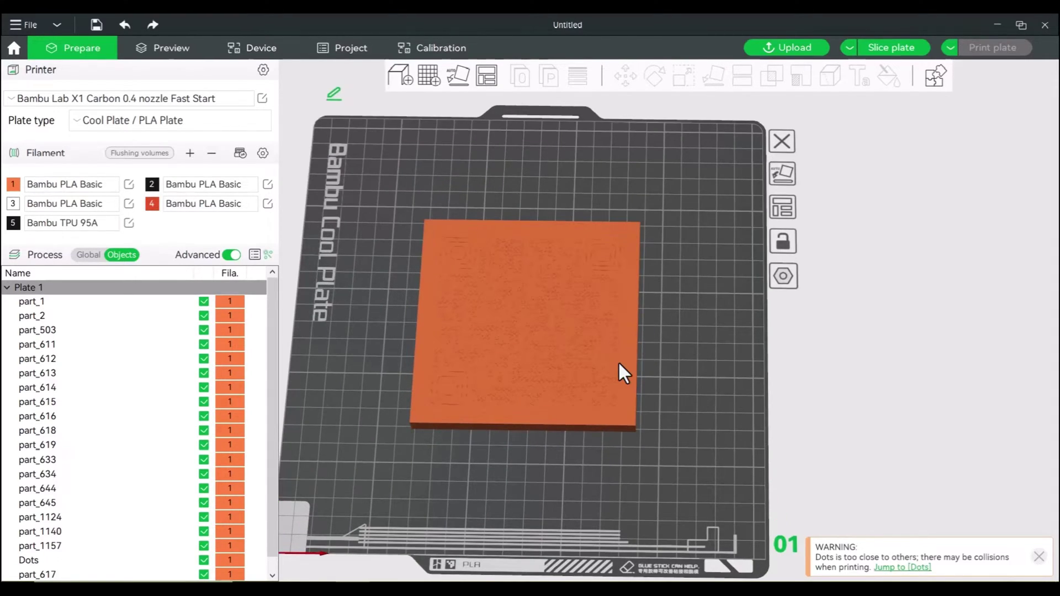
Assemble all plate parts into one 119.063 x 119.063 x 10 mm Assembly.
{"action": "key", "text": "ctrl+a"}
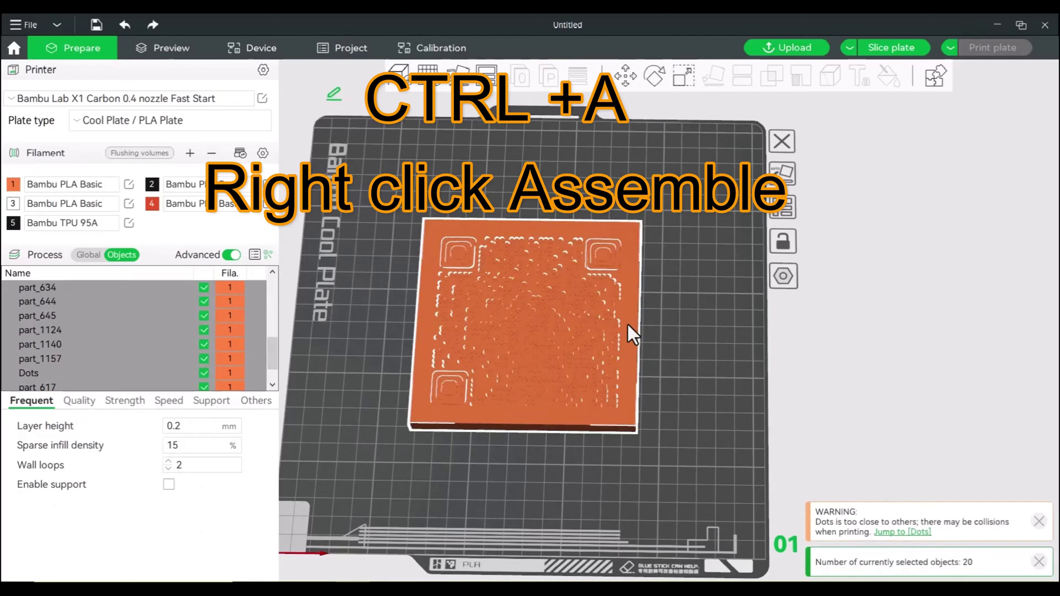
{"action": "right_click", "coordinate": [622, 323]}
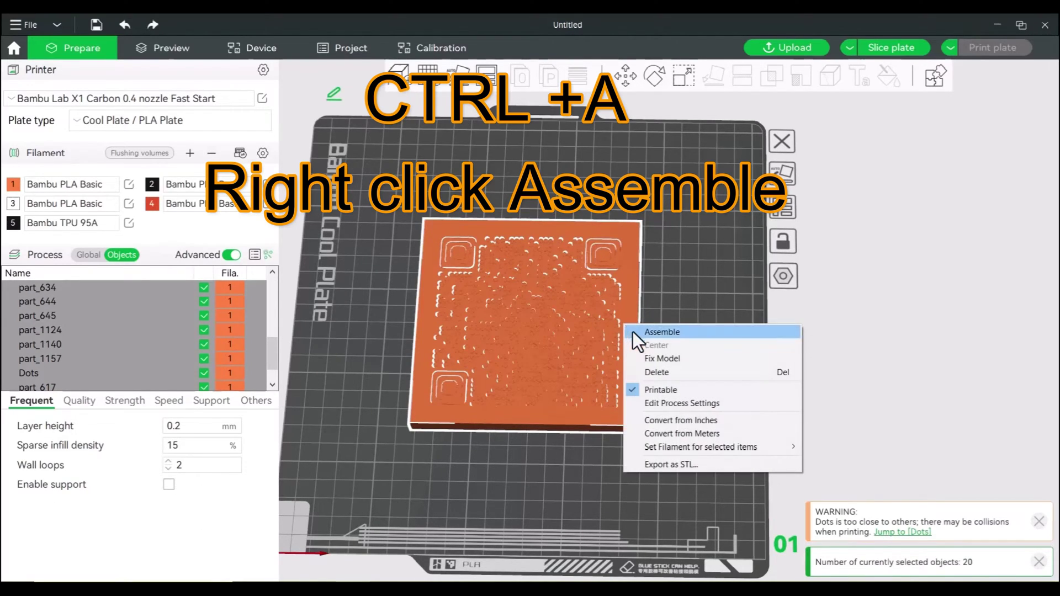
{"action": "left_click", "coordinate": [644, 332]}
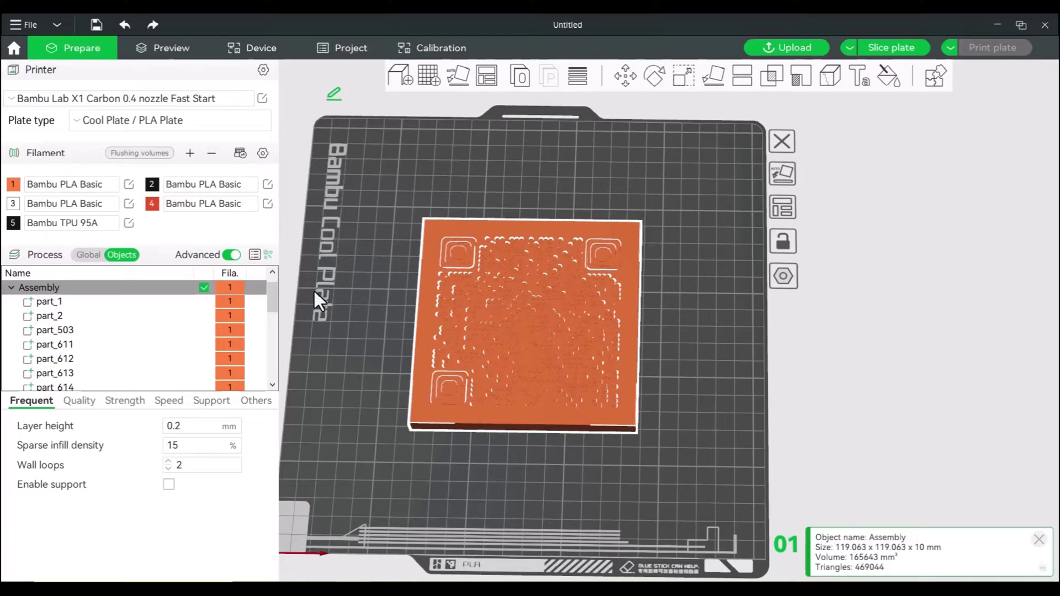
{"action": "mouse_move", "coordinate": [278, 300]}
{"action": "left_mouse_down"}
{"action": "mouse_move", "coordinate": [283, 365]}
{"action": "mouse_move", "coordinate": [276, 295]}
{"action": "left_mouse_up"}
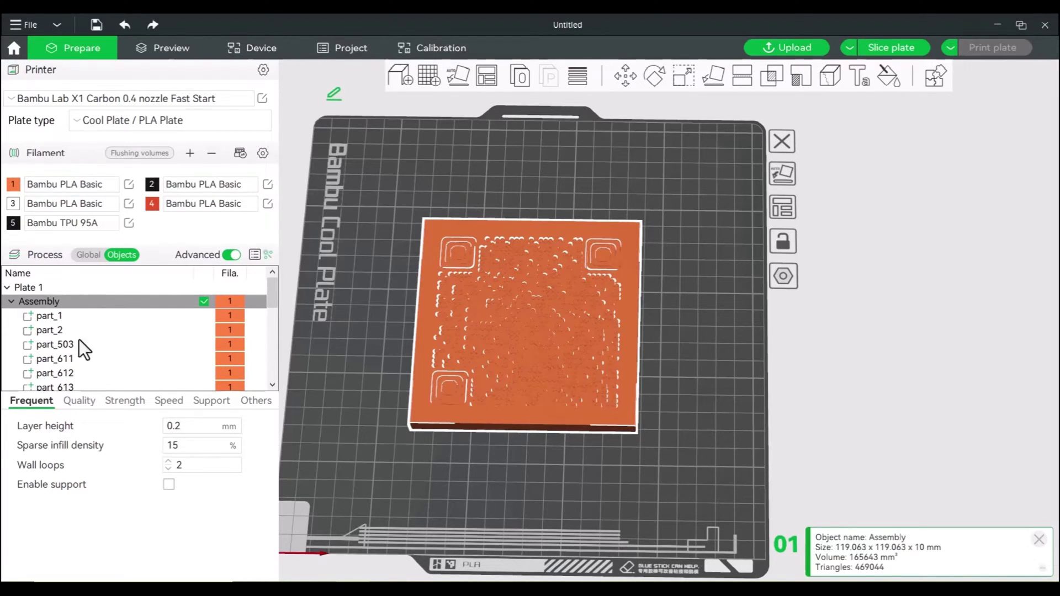
{"action": "left_click_drag", "start_coordinate": [270, 297], "coordinate": [271, 334]}
{"action": "left_click", "coordinate": [388, 271]}
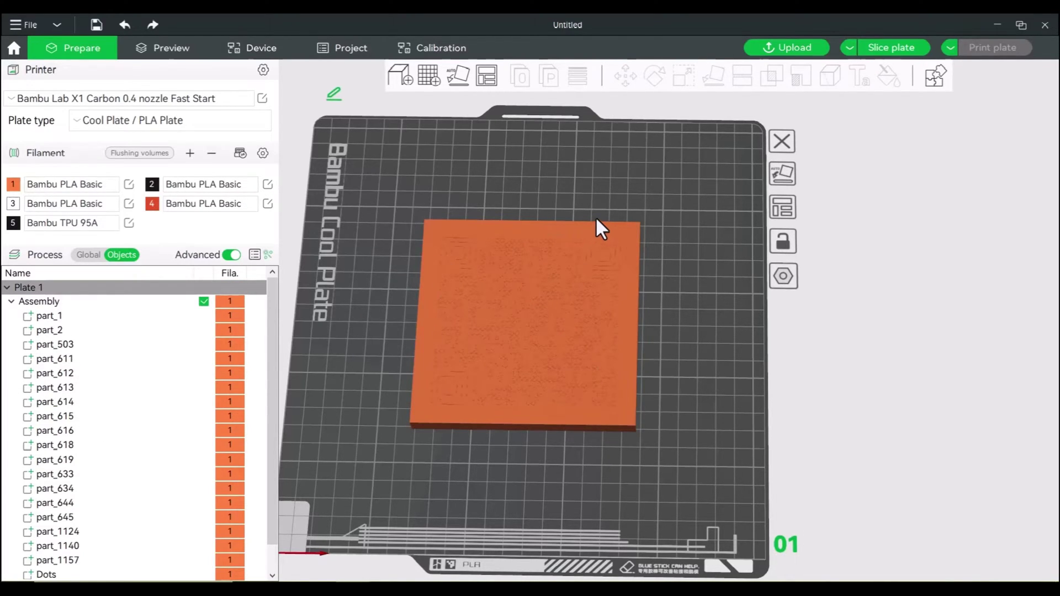
Assign white filament 3 to the entire assembly, then select the Dots part.
{"action": "right_click", "coordinate": [628, 260]}
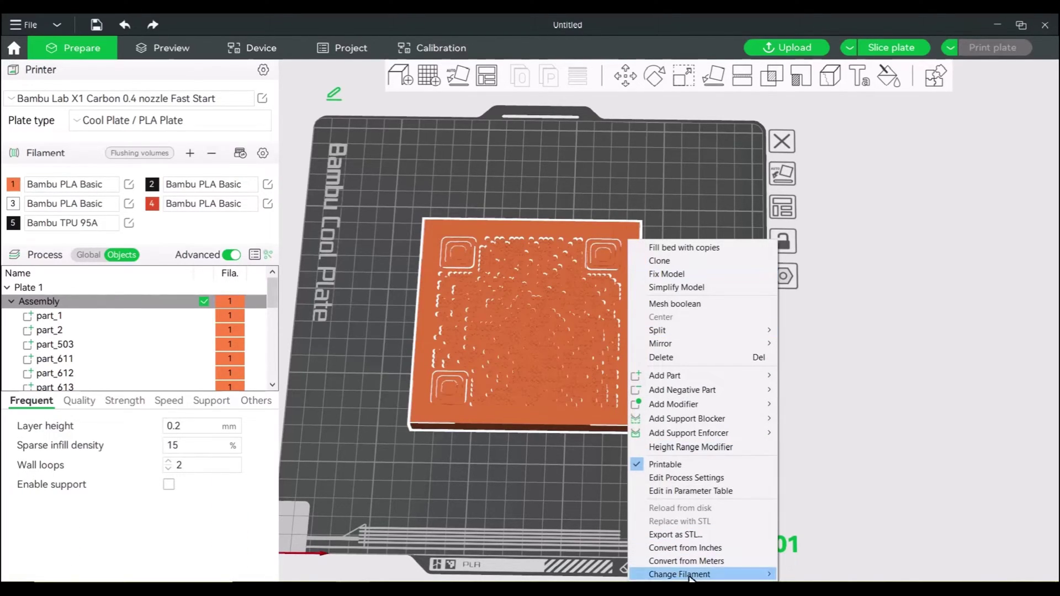
{"action": "mouse_move", "coordinate": [690, 574]}
{"action": "left_click", "coordinate": [823, 541]}
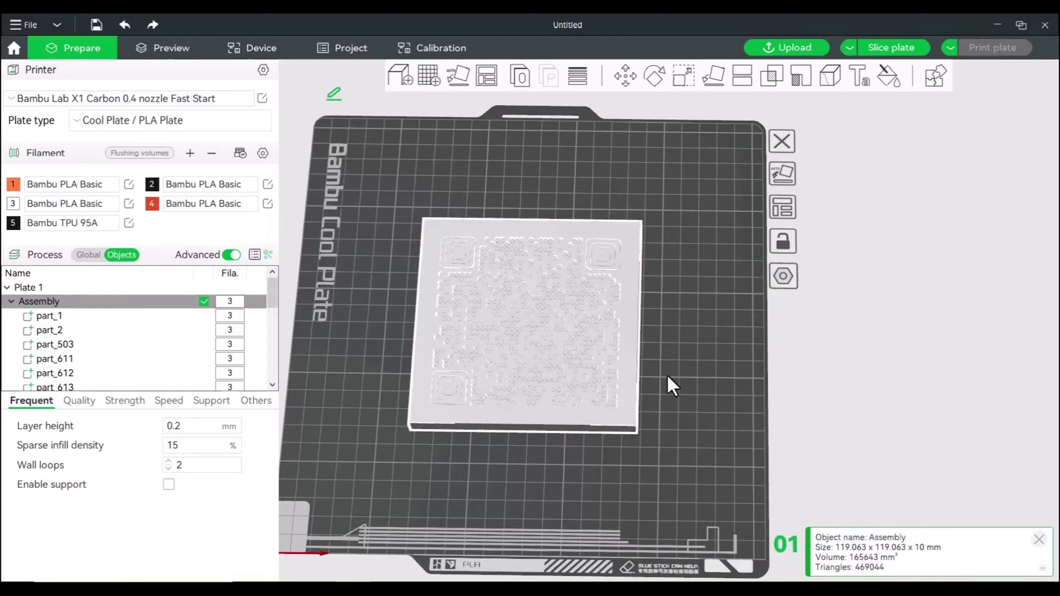
{"action": "left_click", "coordinate": [673, 364]}
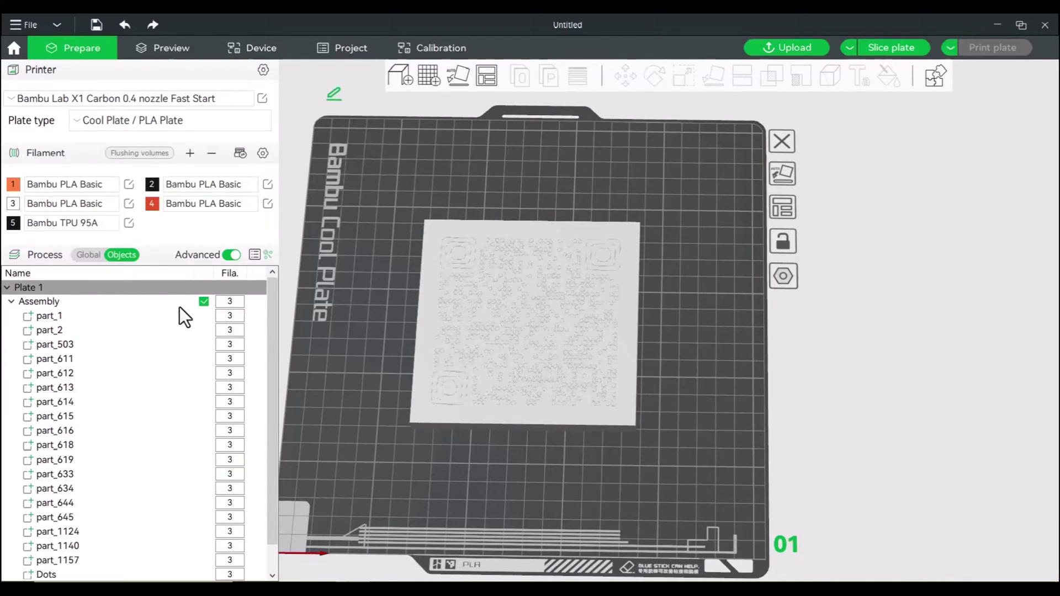
{"action": "left_click_drag", "start_coordinate": [270, 303], "coordinate": [271, 351]}
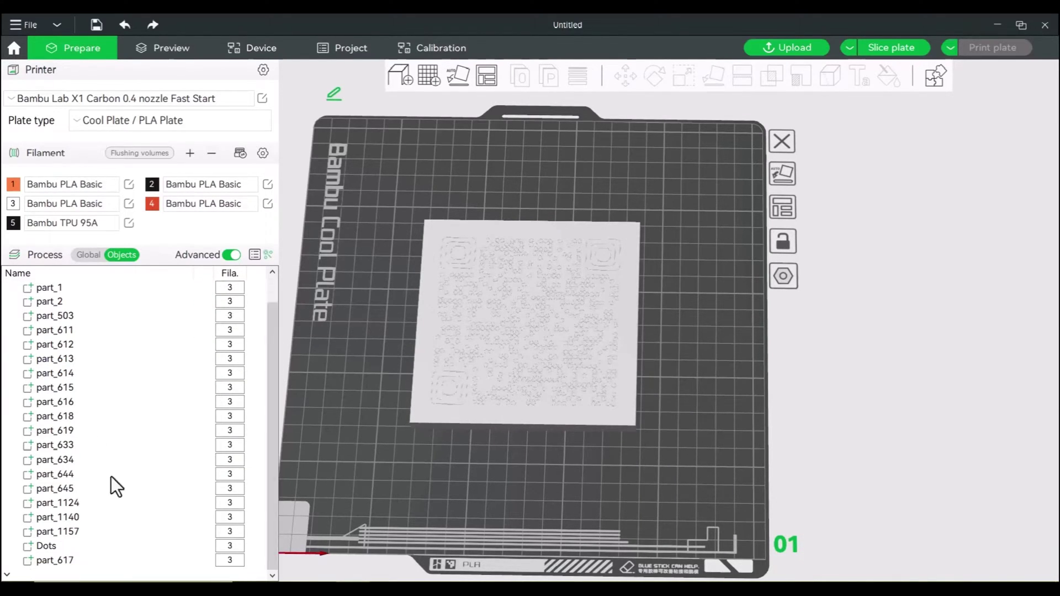
{"action": "left_click", "coordinate": [42, 548]}
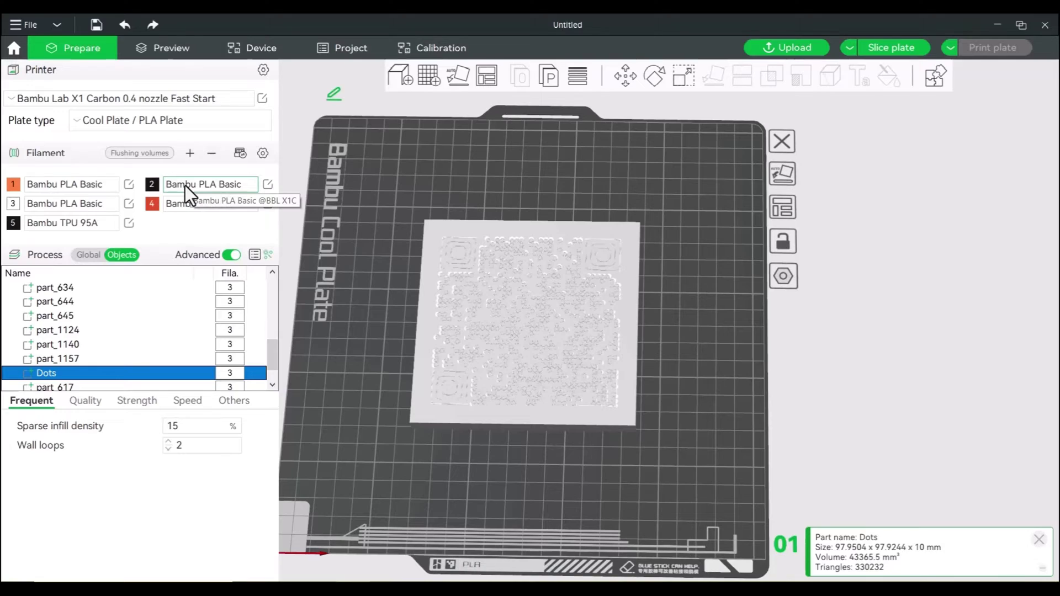
Assign black filament 2 to the Dots part.
{"action": "key", "text": "2"}
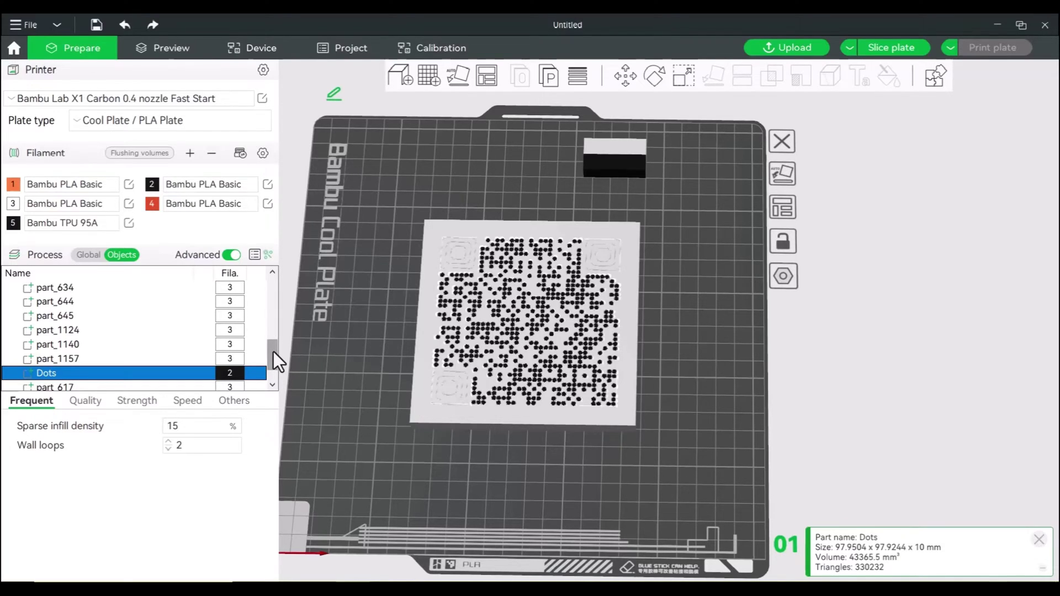
{"action": "left_click_drag", "start_coordinate": [274, 353], "coordinate": [274, 360]}
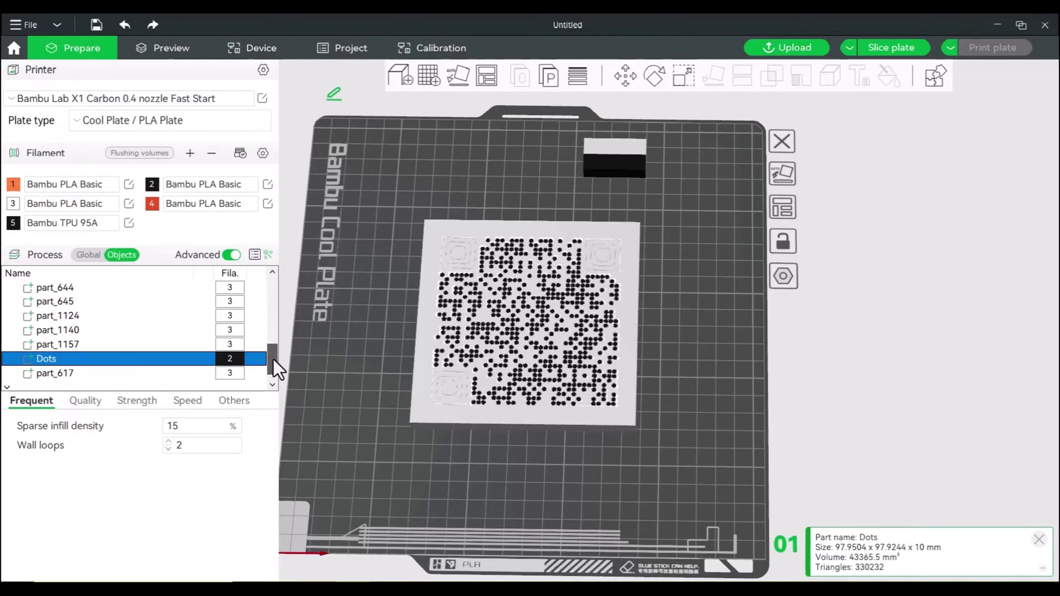
{"action": "left_click", "coordinate": [46, 349]}
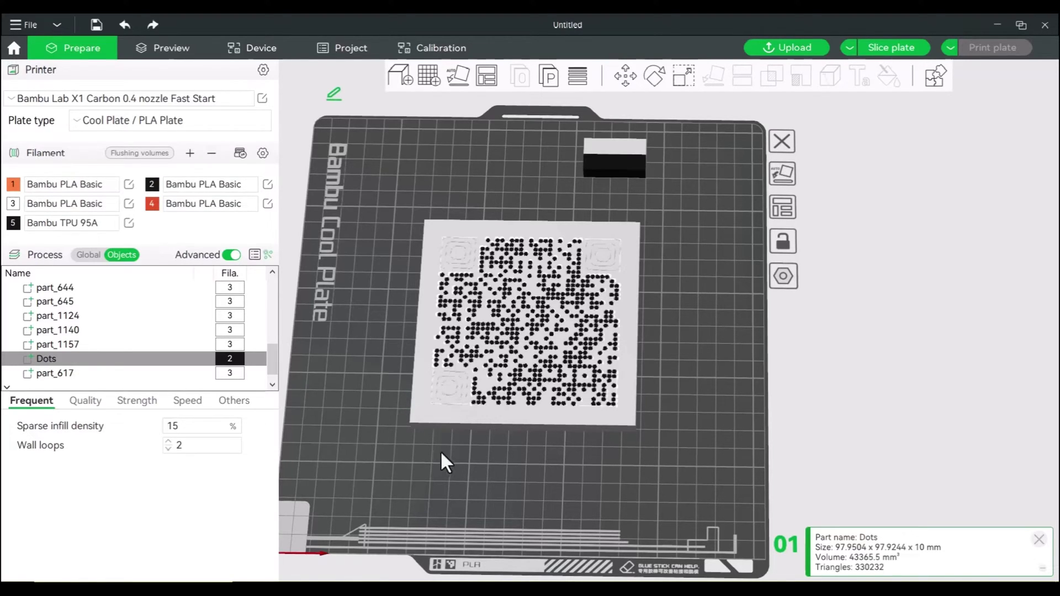
{"action": "left_click", "coordinate": [380, 411]}
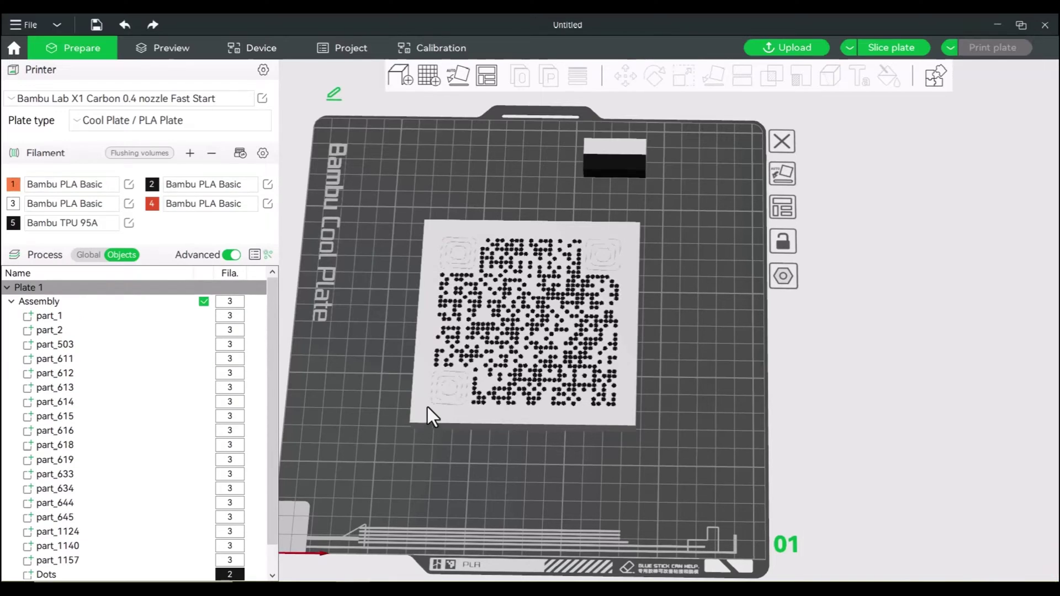
Set filament 2 on finder parts part_2, part_503 and part_611 through part_616.
{"action": "scroll", "coordinate": [449, 427], "scroll_direction": "up", "scroll_amount": 5}
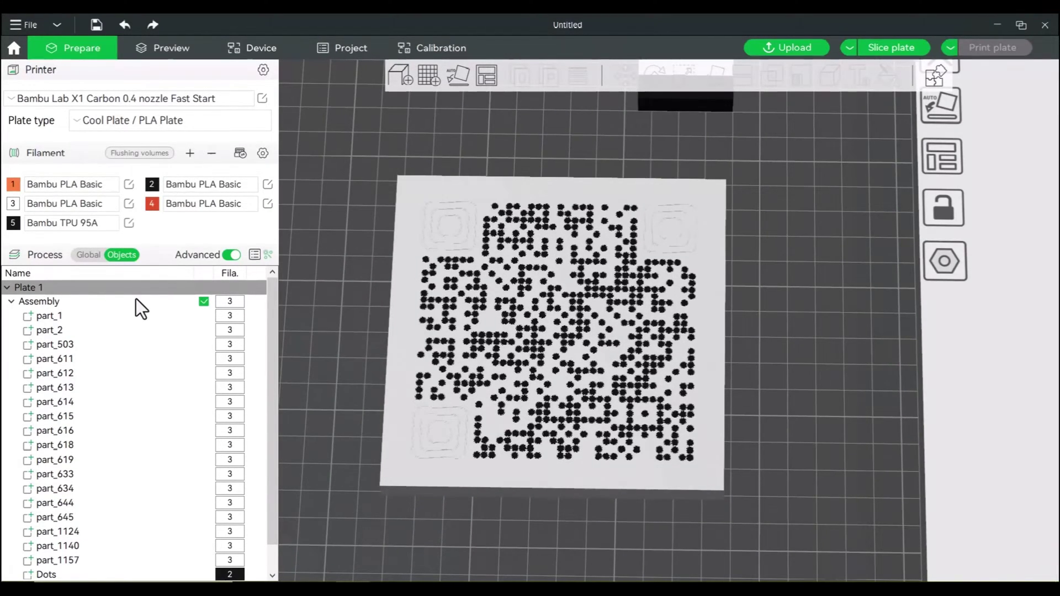
{"action": "left_click", "coordinate": [52, 320]}
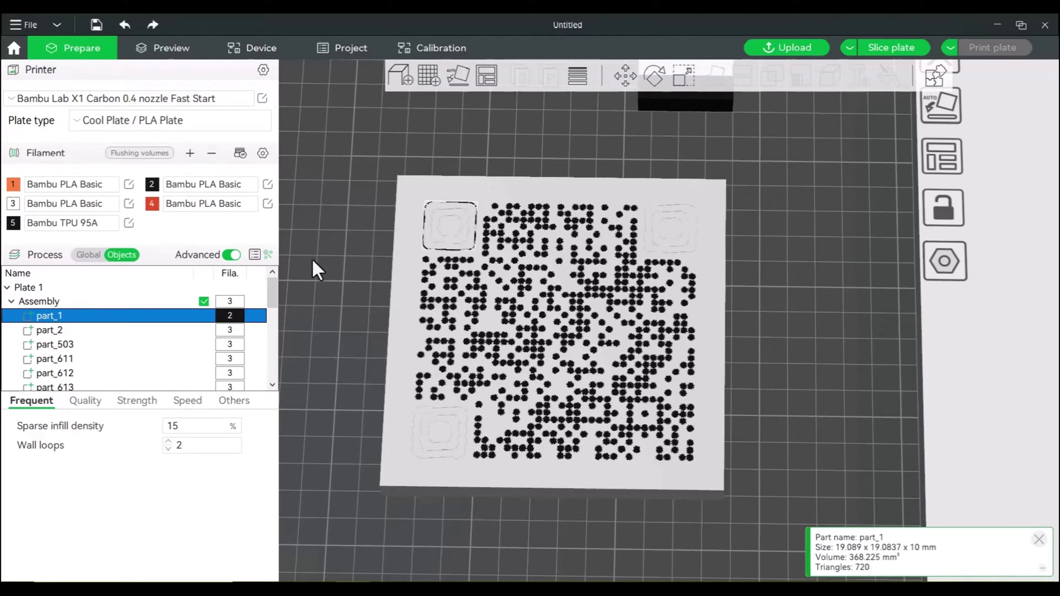
{"action": "left_click", "coordinate": [53, 332]}
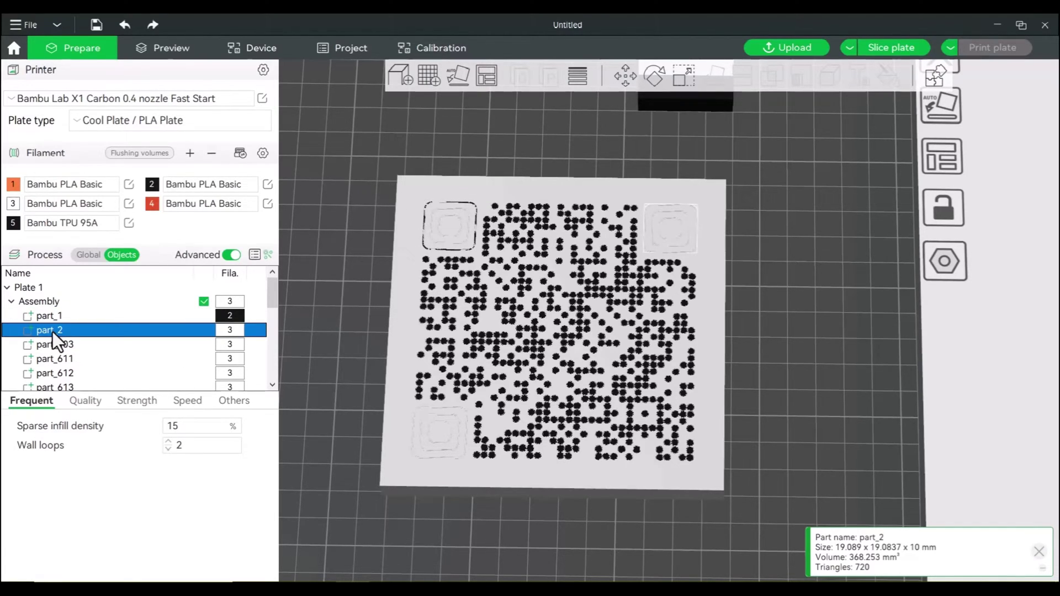
{"action": "key", "text": "2"}
{"action": "scroll", "coordinate": [56, 336], "scroll_direction": "down", "scroll_amount": 1}
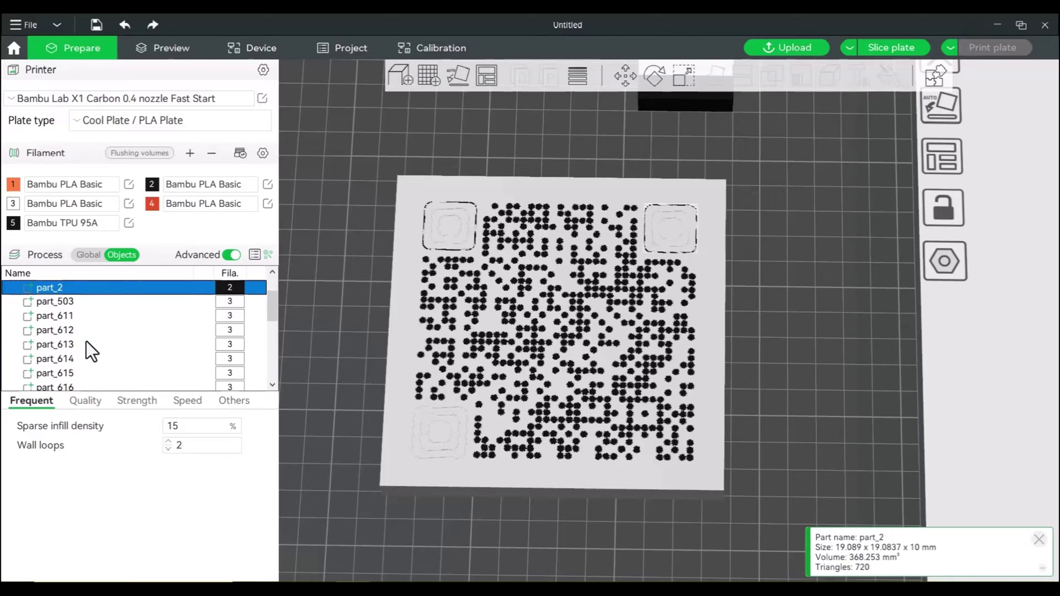
{"action": "scroll", "coordinate": [68, 325], "scroll_direction": "down", "scroll_amount": 1}
{"action": "scroll", "coordinate": [69, 328], "scroll_direction": "up", "scroll_amount": 1}
{"action": "left_click", "coordinate": [59, 302]}
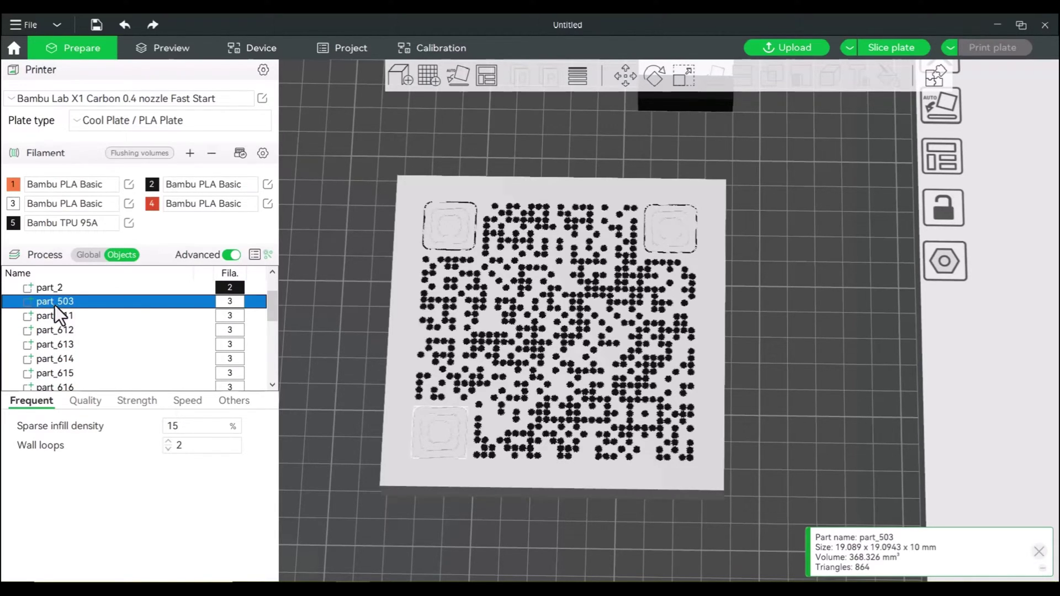
{"action": "key", "text": "2"}
{"action": "left_click", "coordinate": [55, 318]}
{"action": "key", "text": "2"}
{"action": "left_click", "coordinate": [57, 332]}
{"action": "key", "text": "2"}
{"action": "left_click", "coordinate": [56, 345]}
{"action": "key", "text": "2"}
{"action": "left_click", "coordinate": [56, 359]}
{"action": "key", "text": "2"}
{"action": "left_click", "coordinate": [60, 373]}
{"action": "key", "text": "2"}
{"action": "left_click", "coordinate": [56, 346]}
{"action": "key", "text": "2"}
Set filament 2 on part_618, part_619, part_644, part_645, part_1124 and part_1157.
{"action": "scroll", "coordinate": [54, 332], "scroll_direction": "down", "scroll_amount": 1}
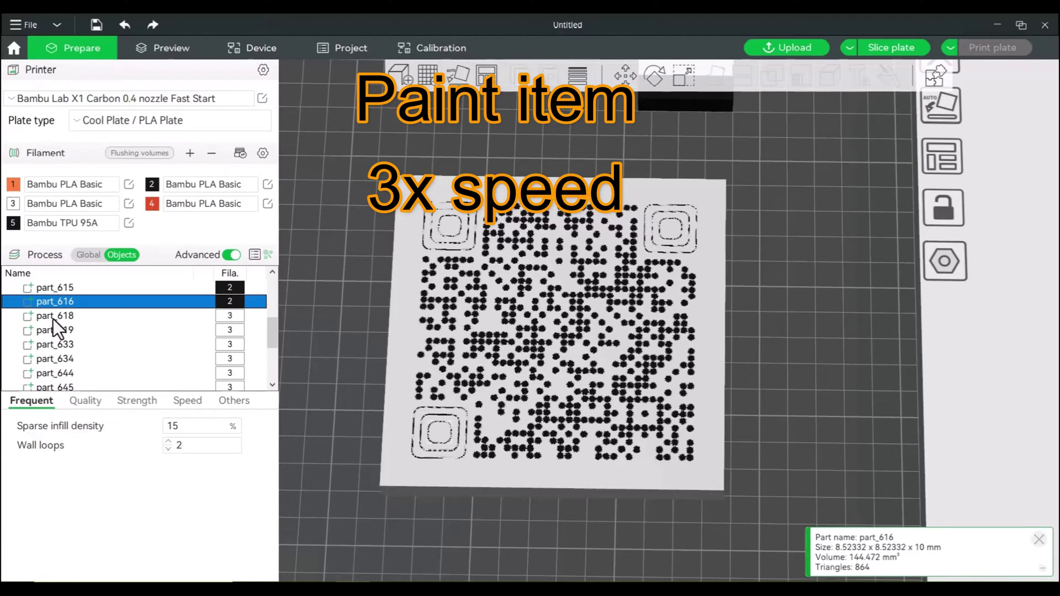
{"action": "left_click", "coordinate": [53, 316]}
{"action": "key", "text": "2"}
{"action": "left_click", "coordinate": [57, 331]}
{"action": "key", "text": "2"}
{"action": "left_click", "coordinate": [58, 345]}
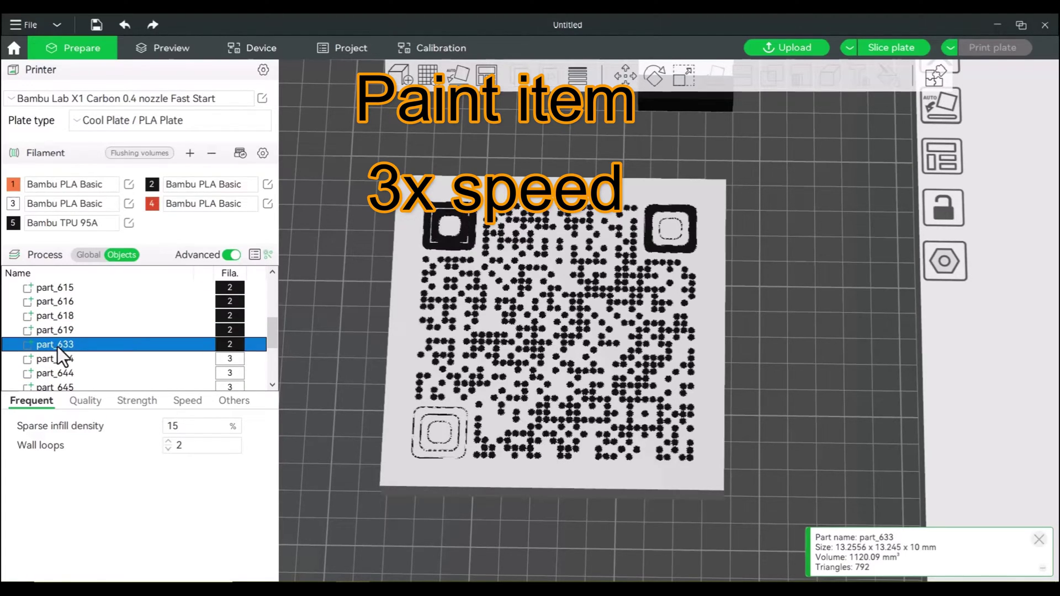
{"action": "scroll", "coordinate": [61, 314], "scroll_direction": "down", "scroll_amount": 1}
{"action": "left_click", "coordinate": [61, 313]}
{"action": "left_click", "coordinate": [48, 301]}
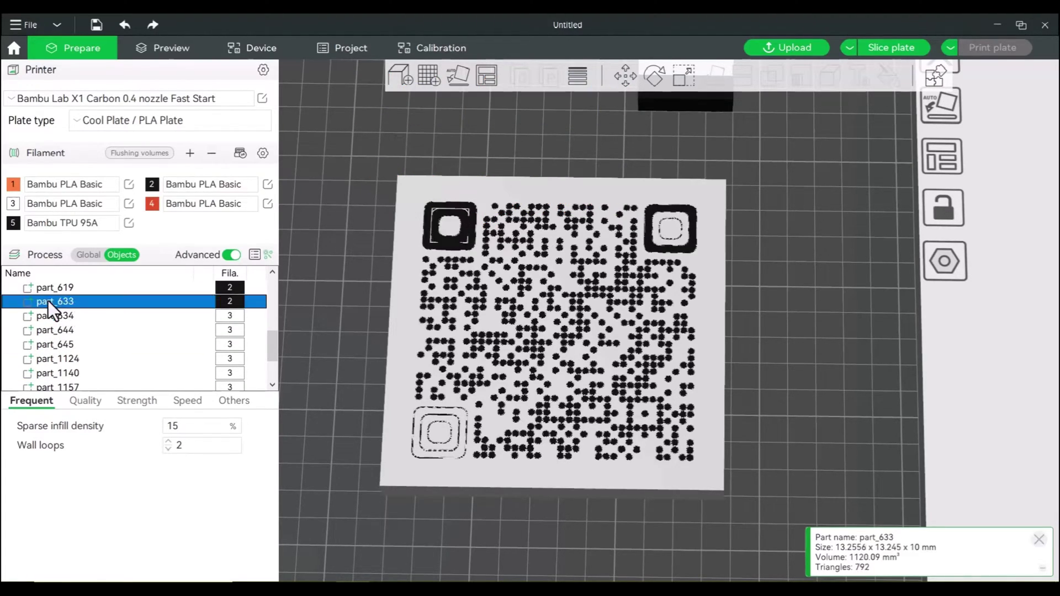
{"action": "left_click", "coordinate": [56, 330]}
{"action": "key", "text": "2"}
{"action": "left_click", "coordinate": [55, 344]}
{"action": "key", "text": "2"}
{"action": "left_click", "coordinate": [54, 359]}
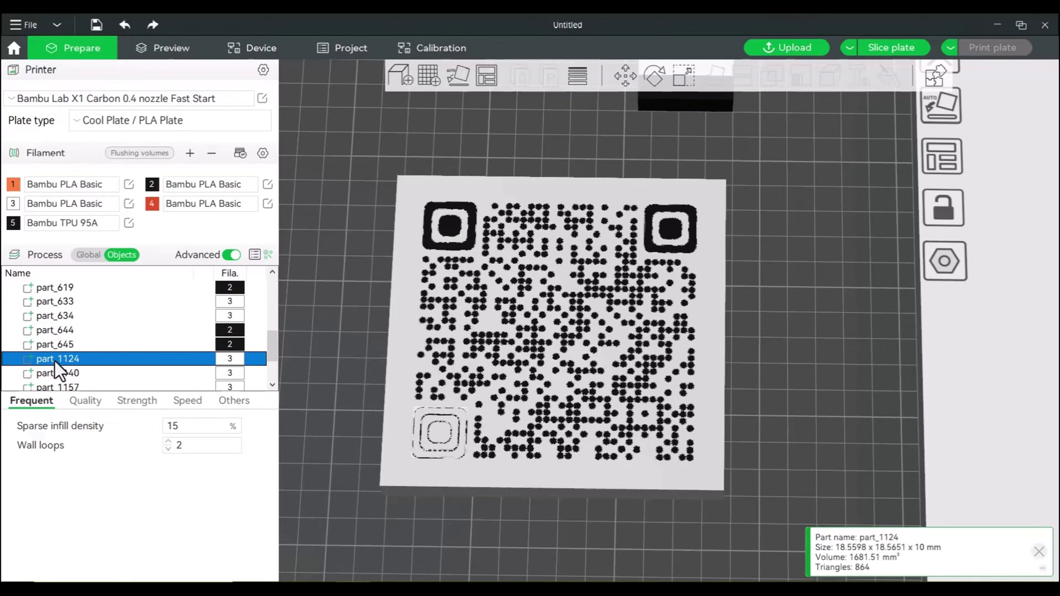
{"action": "key", "text": "2"}
{"action": "scroll", "coordinate": [55, 354], "scroll_direction": "down", "scroll_amount": 1}
{"action": "left_click", "coordinate": [58, 334]}
{"action": "left_click", "coordinate": [57, 344]}
{"action": "key", "text": "2"}
{"action": "left_click_drag", "start_coordinate": [805, 265], "coordinate": [776, 264]}
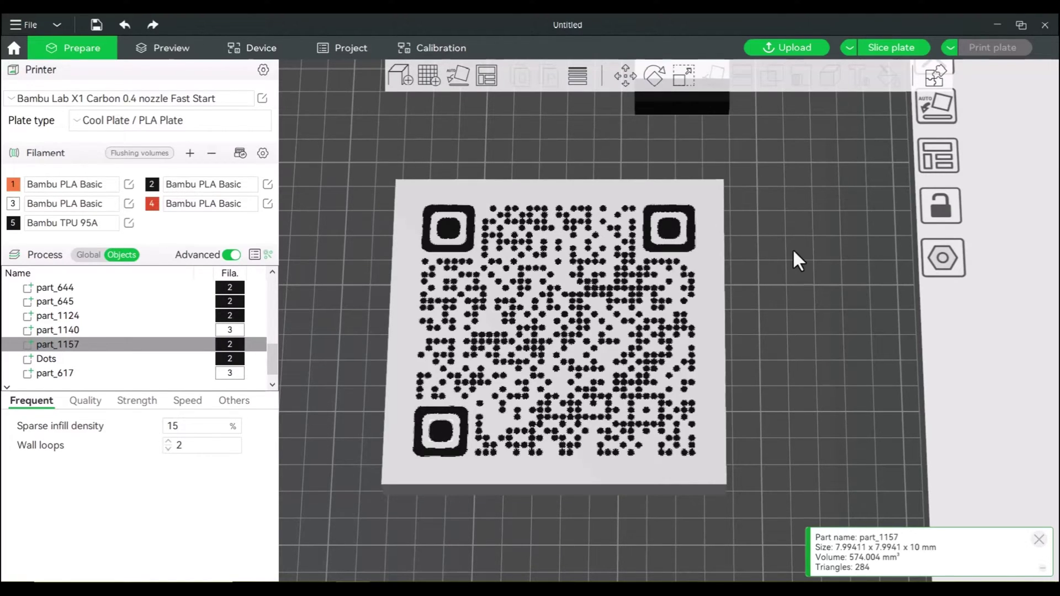
{"action": "left_click", "coordinate": [888, 51]}
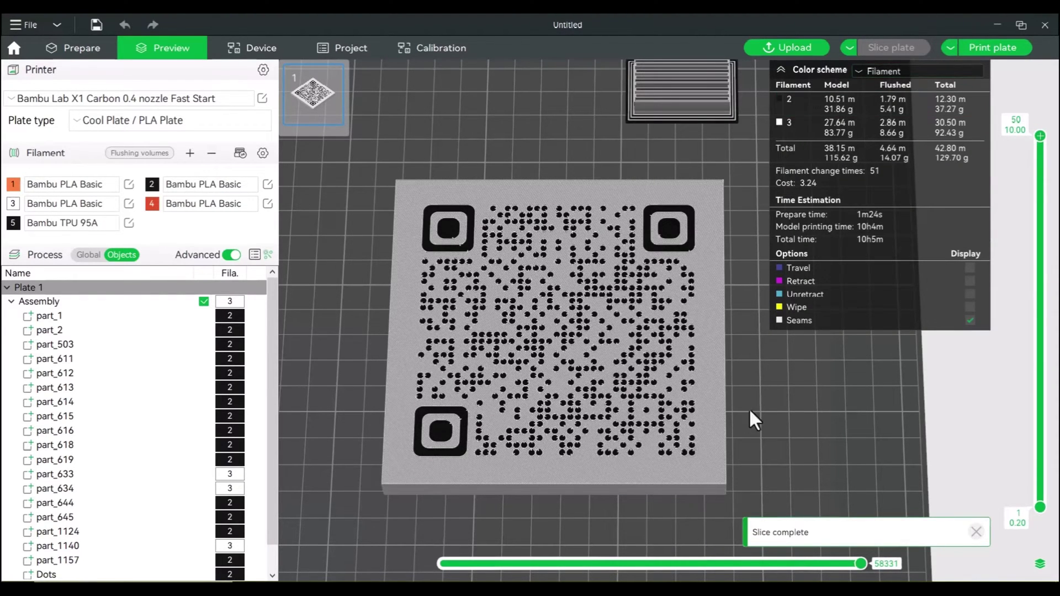
{"action": "scroll", "coordinate": [762, 394], "scroll_direction": "up", "scroll_amount": 3}
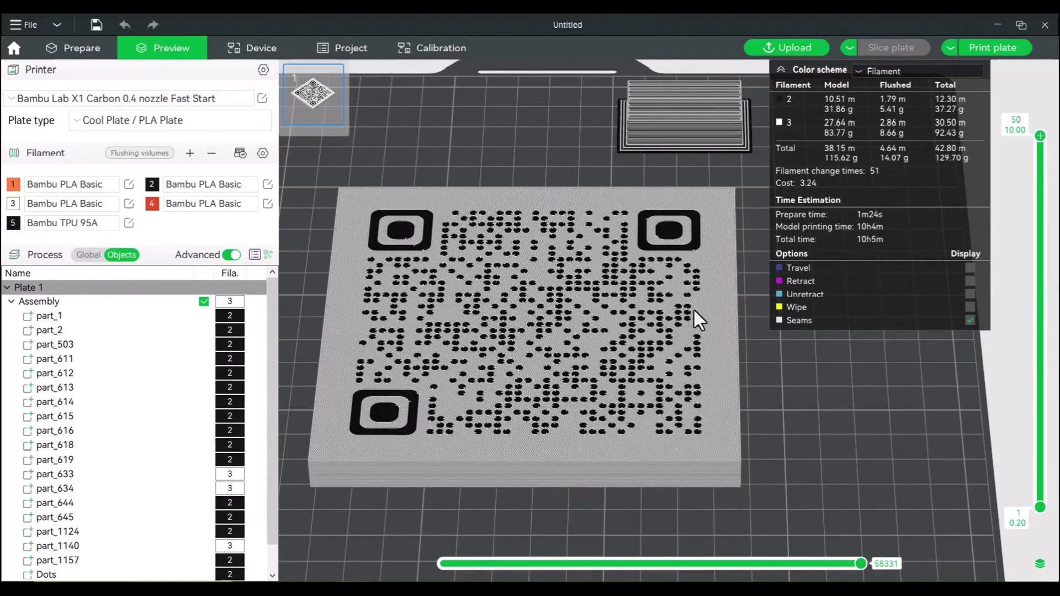
Select the QR plate assembly in Prepare and start height-range colour painting.
{"action": "left_click", "coordinate": [76, 51]}
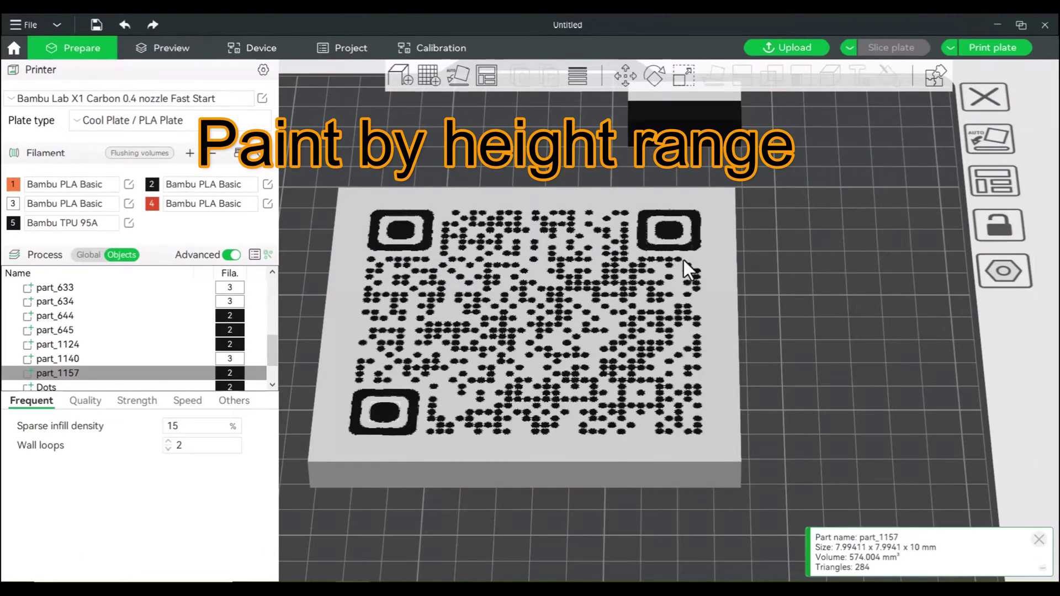
{"action": "left_click", "coordinate": [719, 225]}
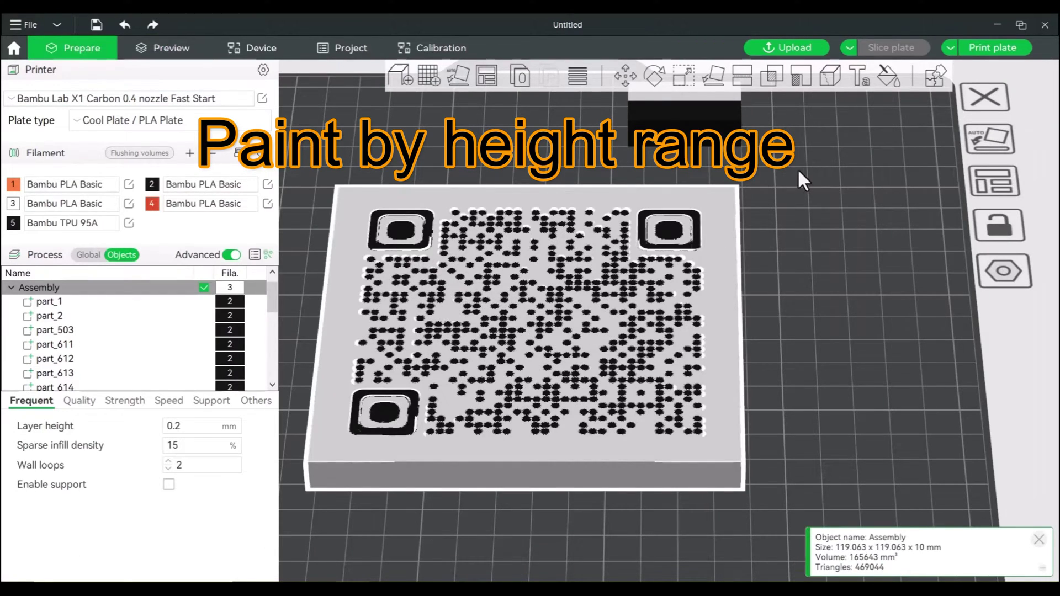
{"action": "left_click", "coordinate": [887, 76]}
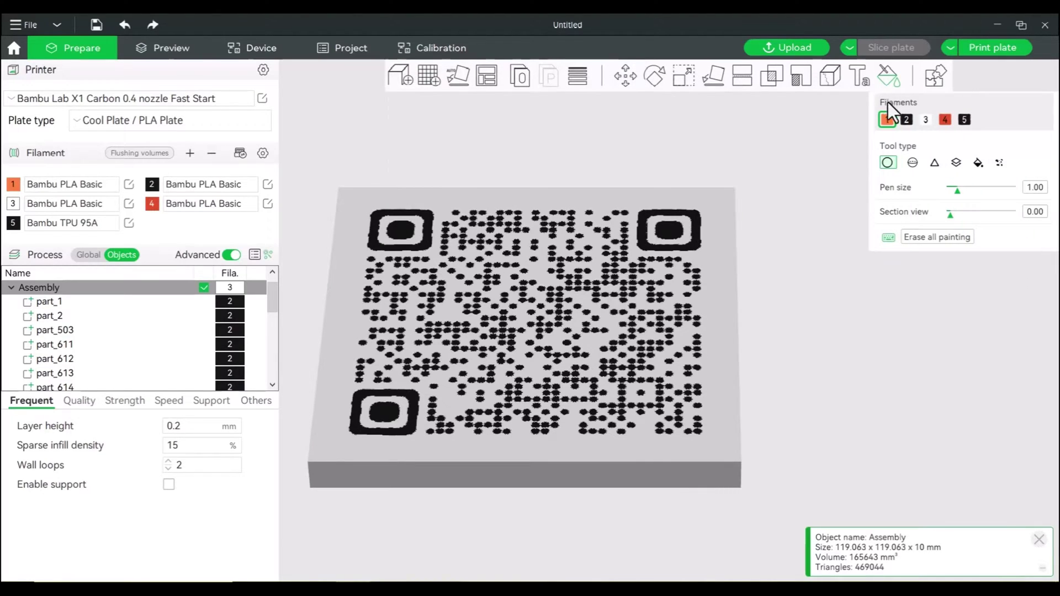
{"action": "left_click", "coordinate": [957, 163]}
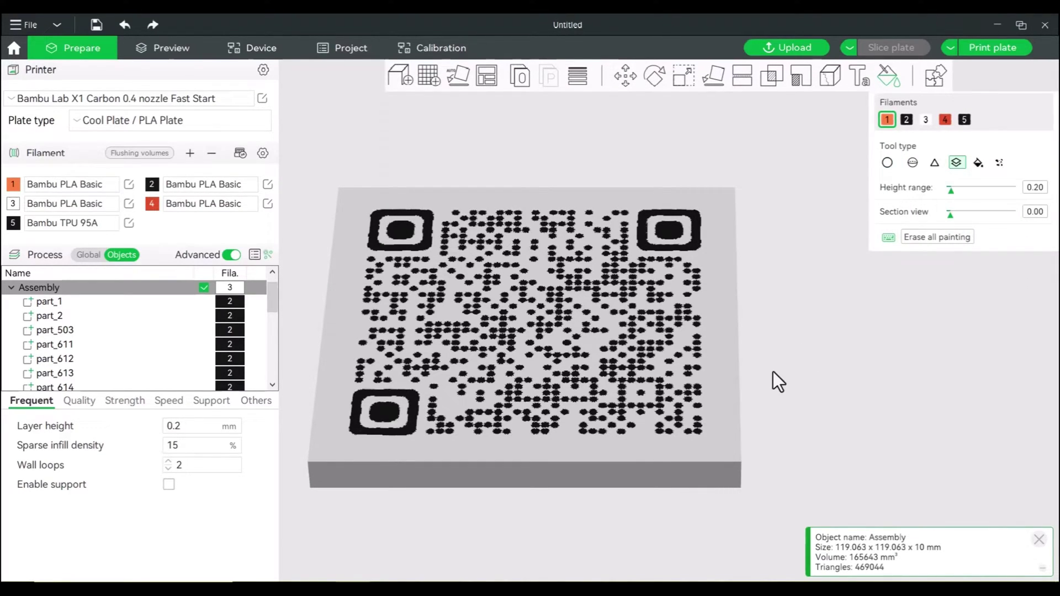
Paint a 3 mm band at the plate's bottom edge with filament 3.
{"action": "left_click_drag", "start_coordinate": [773, 373], "coordinate": [781, 352]}
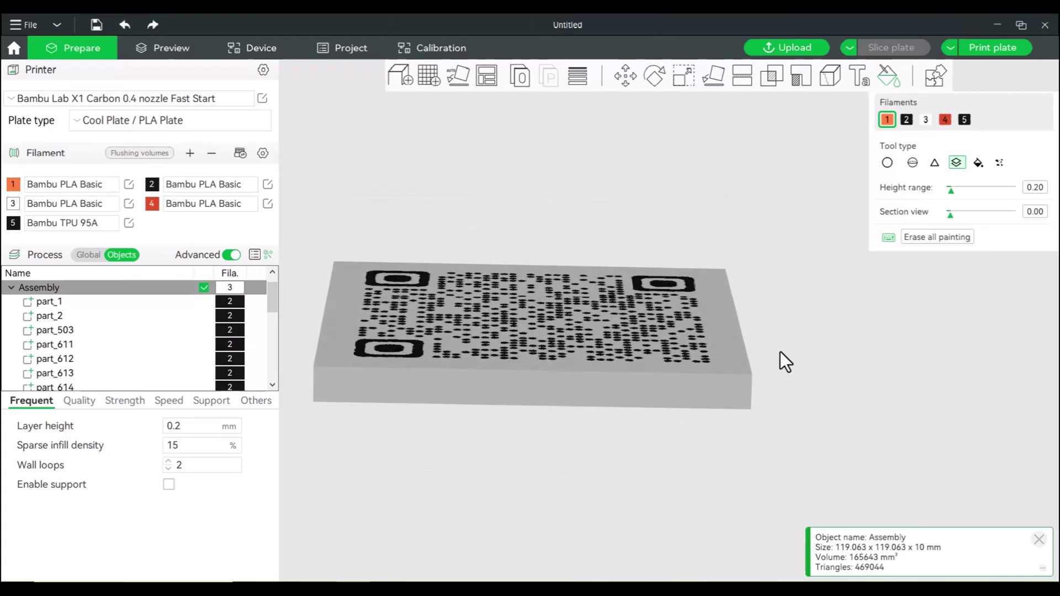
{"action": "left_click", "coordinate": [926, 120]}
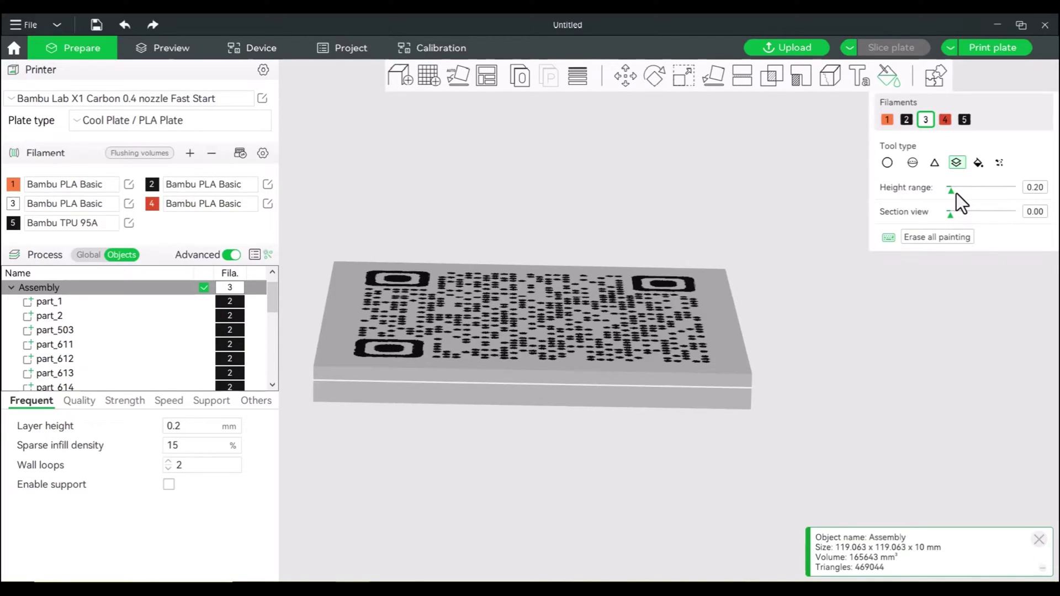
{"action": "left_click_drag", "start_coordinate": [951, 191], "coordinate": [972, 192]}
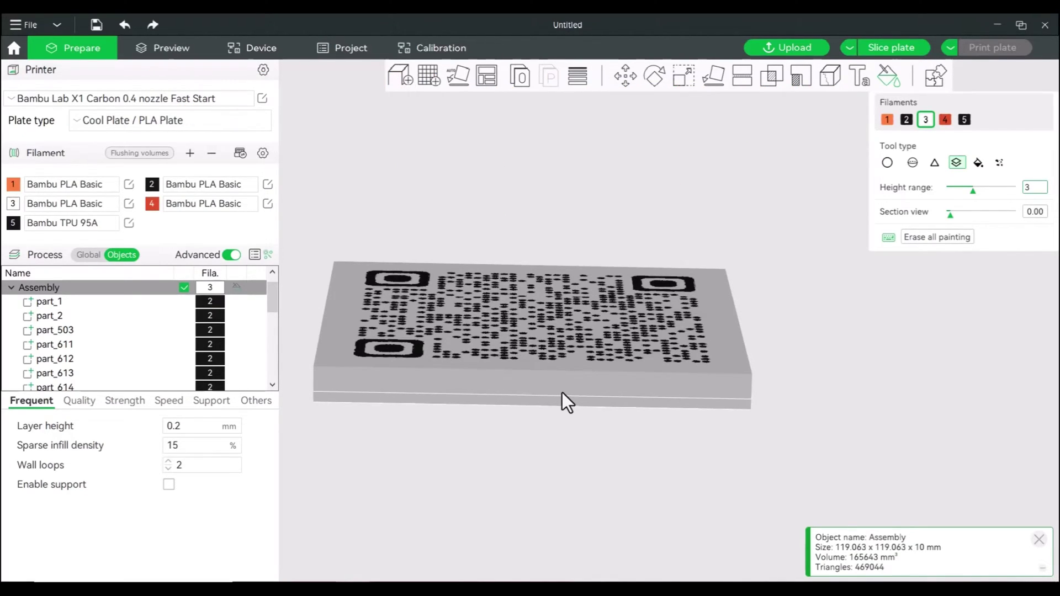
{"action": "left_click", "coordinate": [563, 392]}
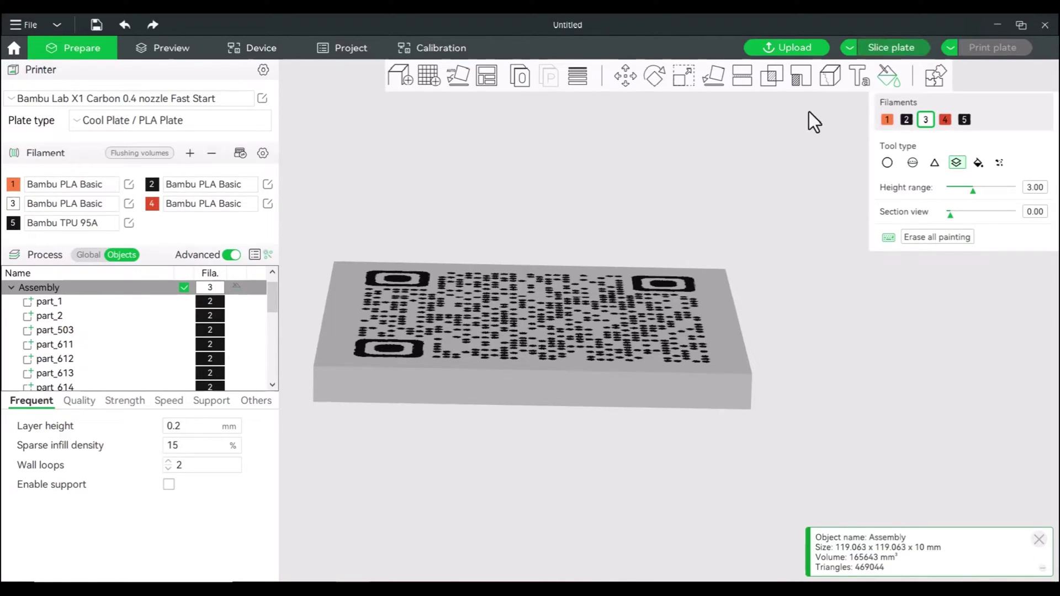
Slice the plate with Ctrl+R for a 1h51m, 54.98 g estimate with 5 filament changes.
{"action": "key", "text": "ctrl+r"}
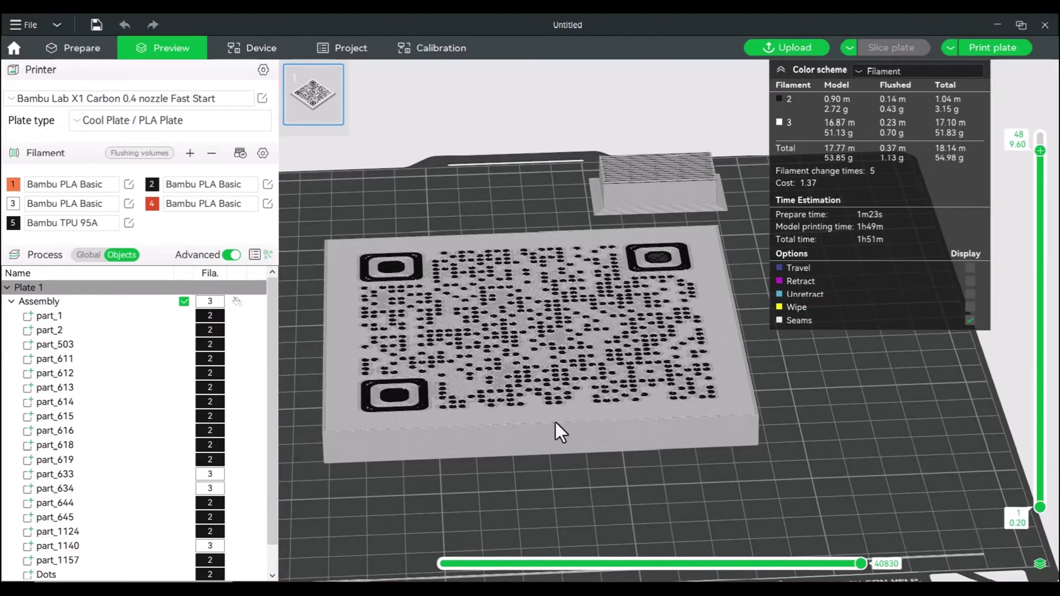
Lay the QR plate face-down on its QR code face, then reselect it.
{"action": "left_click", "coordinate": [85, 50]}
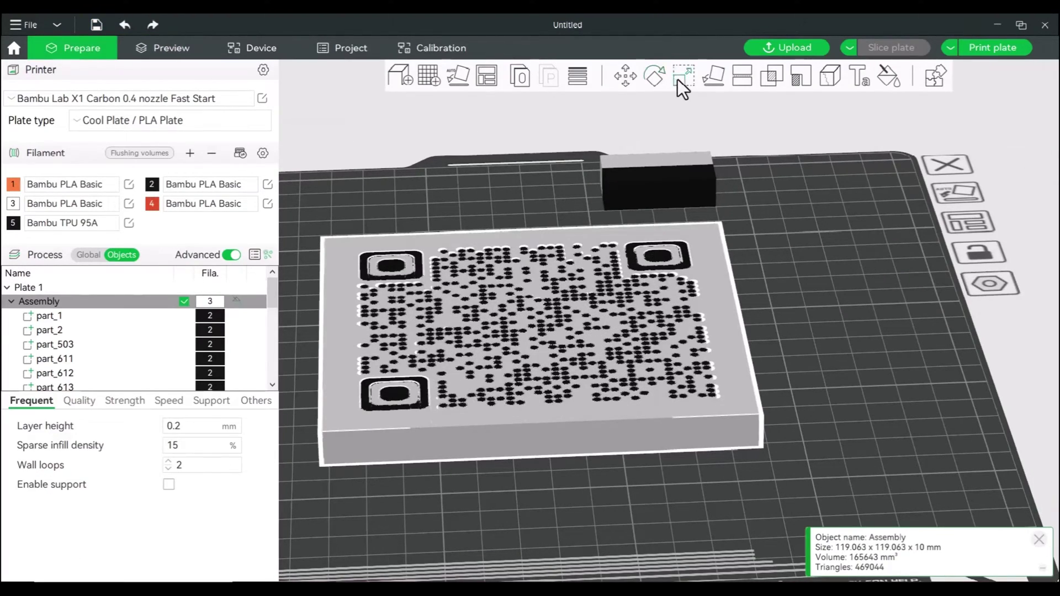
{"action": "left_click", "coordinate": [660, 75]}
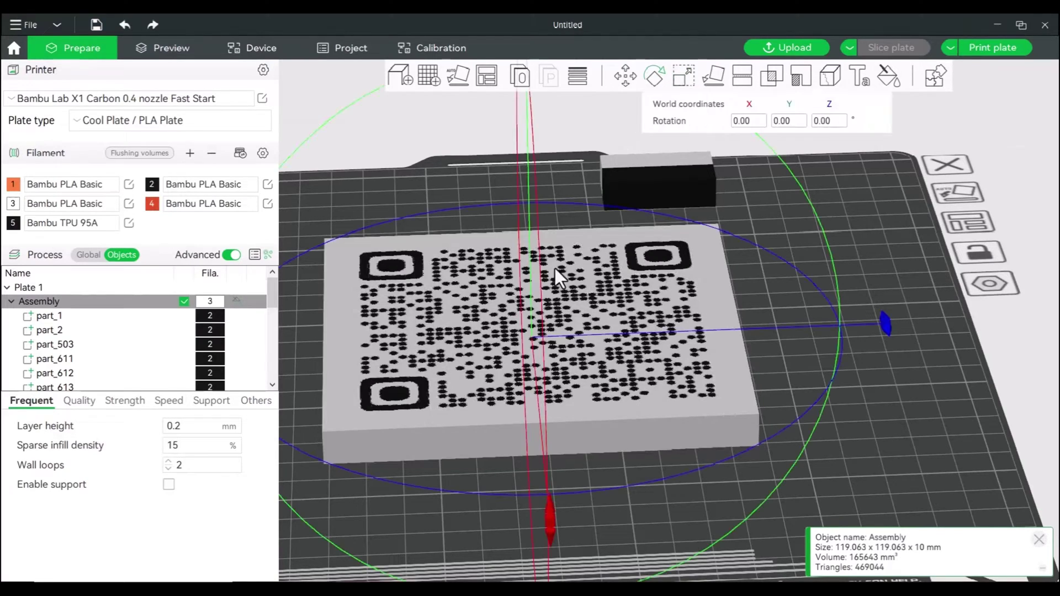
{"action": "left_click", "coordinate": [711, 76]}
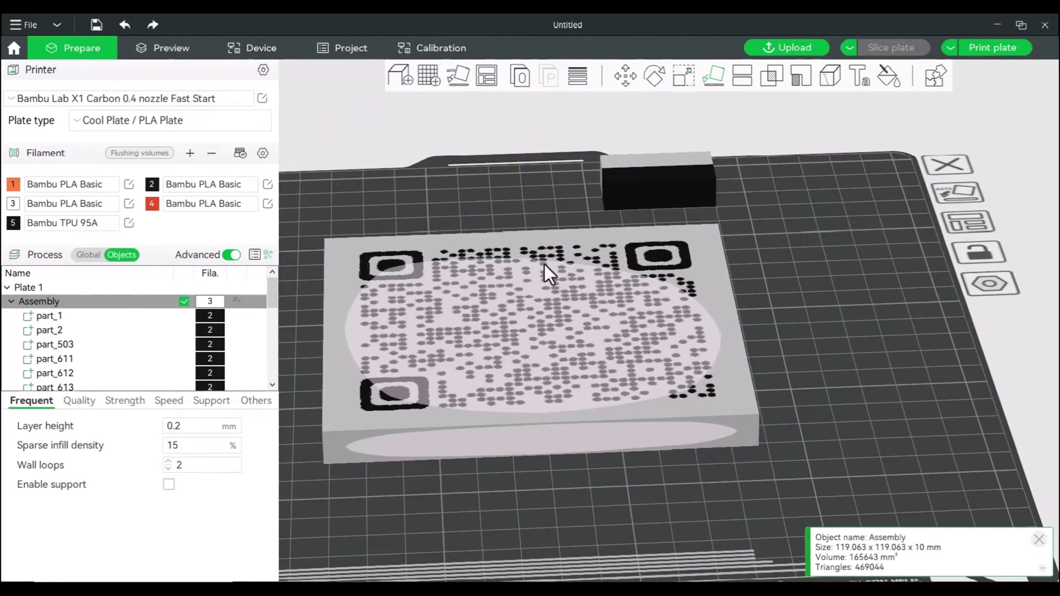
{"action": "left_click", "coordinate": [503, 309]}
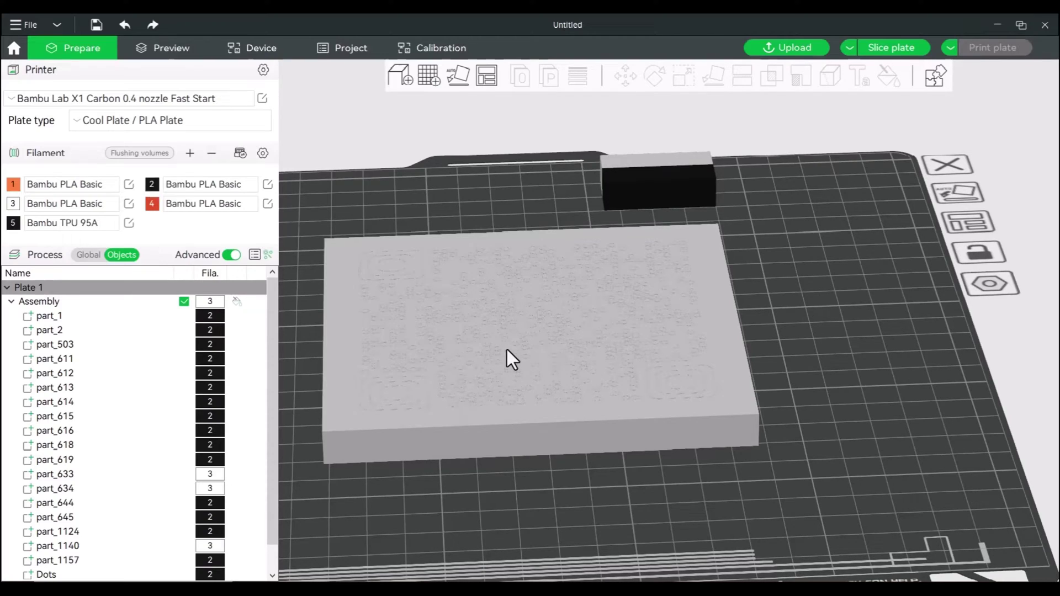
{"action": "left_click", "coordinate": [594, 316]}
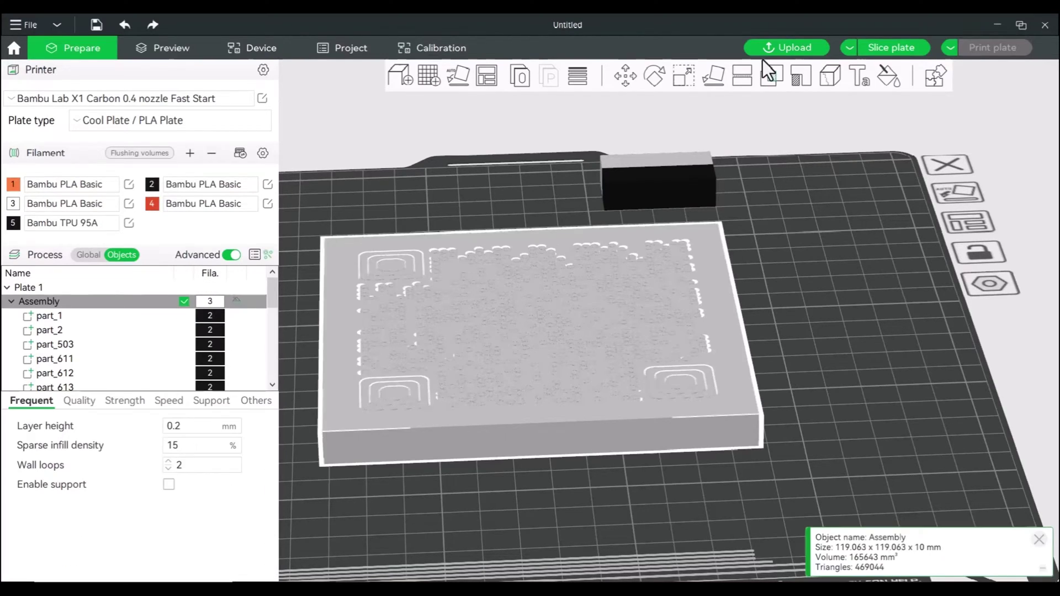
Scale the plate's Z height alone to 2 mm (20%), leaving X and Y at 119.06 mm.
{"action": "left_click", "coordinate": [680, 77]}
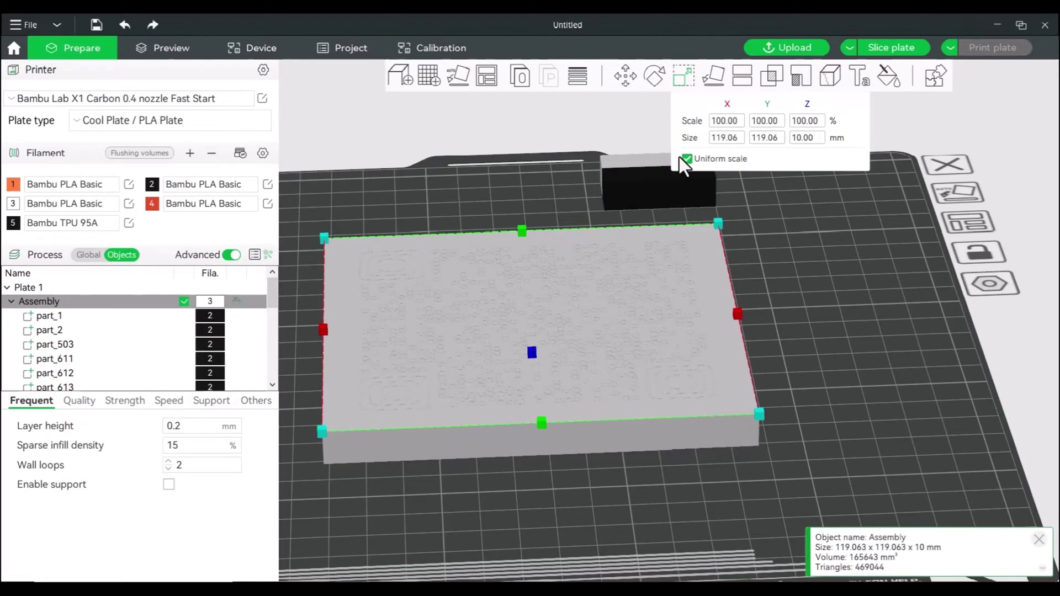
{"action": "left_click_drag", "start_coordinate": [743, 195], "coordinate": [786, 268]}
{"action": "scroll", "coordinate": [791, 280], "scroll_direction": "up", "scroll_amount": 3}
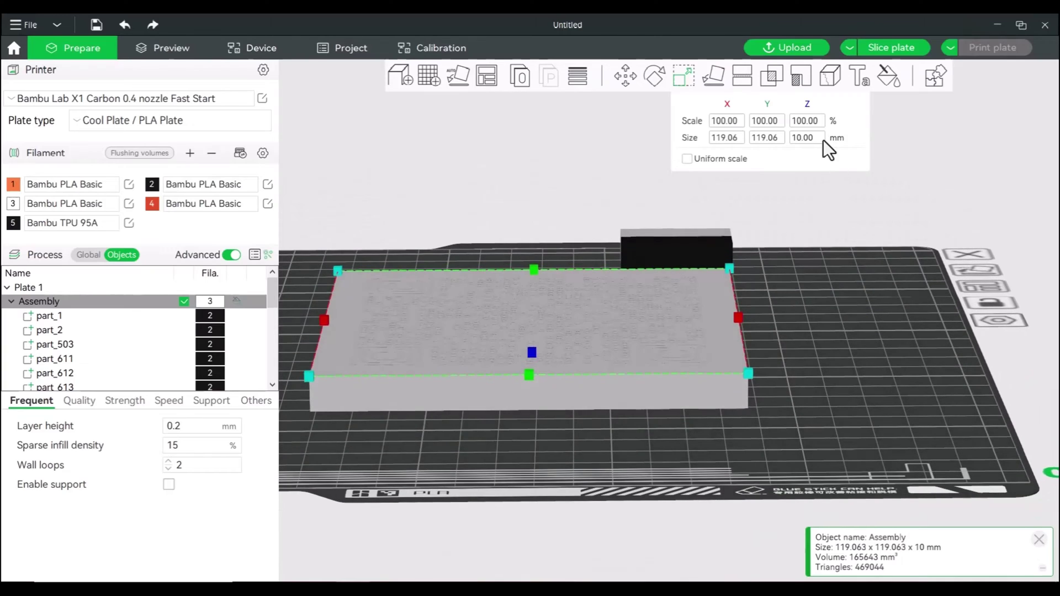
{"action": "left_click", "coordinate": [811, 138]}
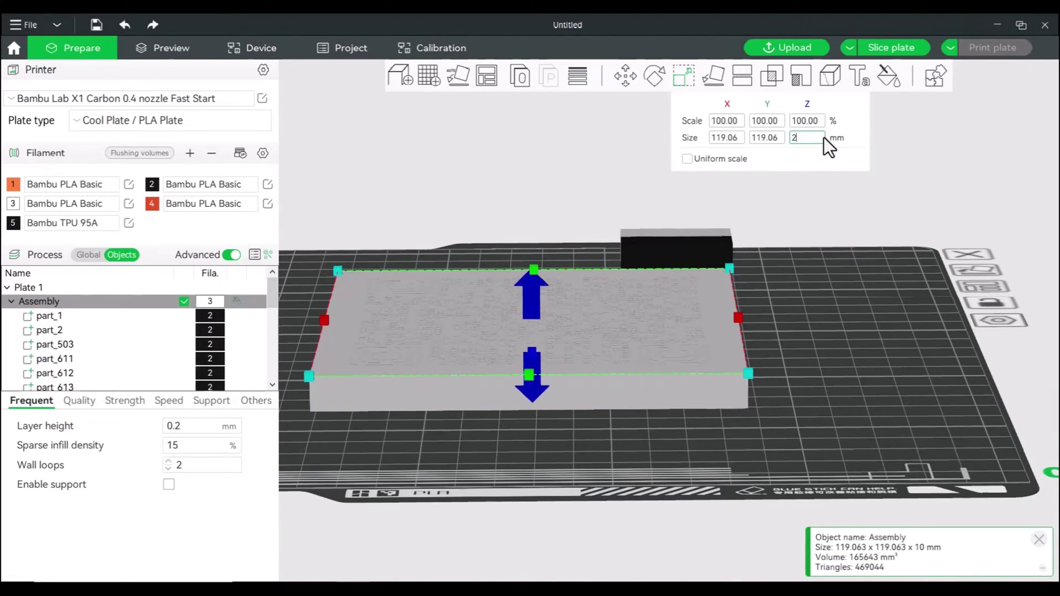
{"action": "key", "text": "Return"}
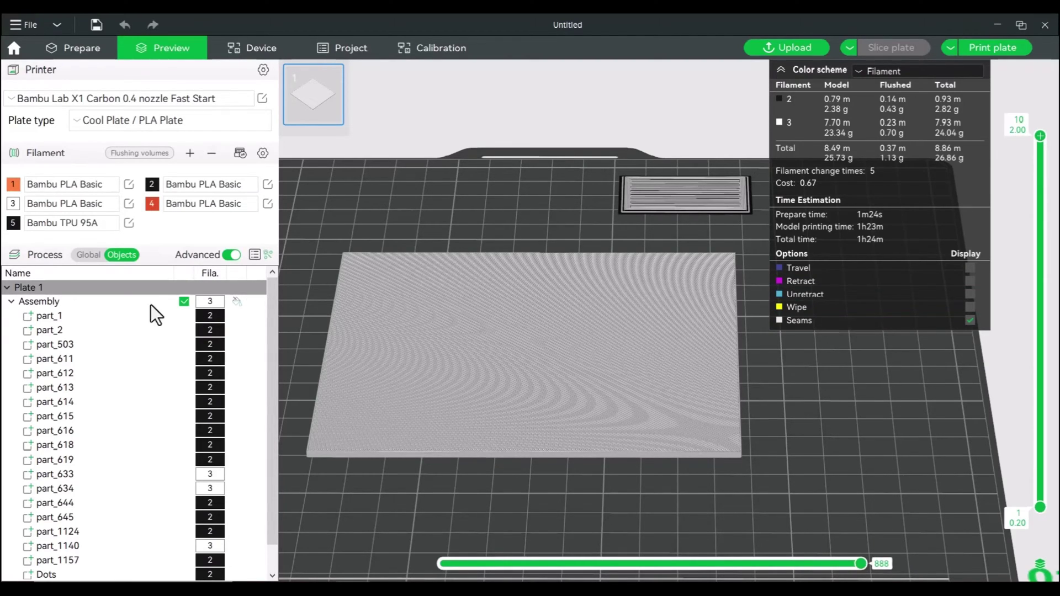
{"action": "scroll", "coordinate": [268, 300], "scroll_direction": "down", "scroll_amount": 2}
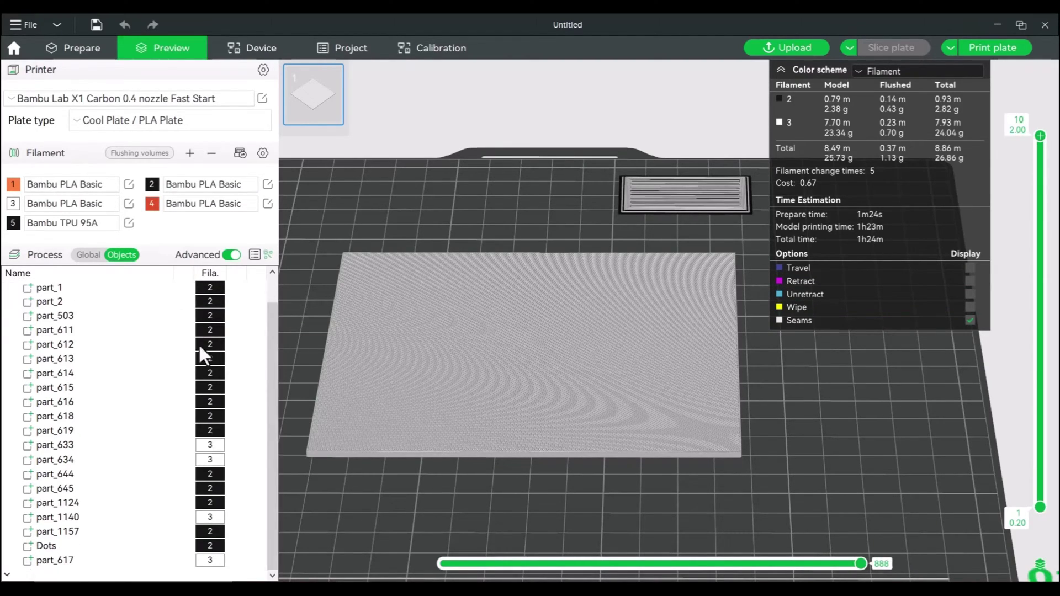
{"action": "left_click_drag", "start_coordinate": [356, 256], "coordinate": [342, 233]}
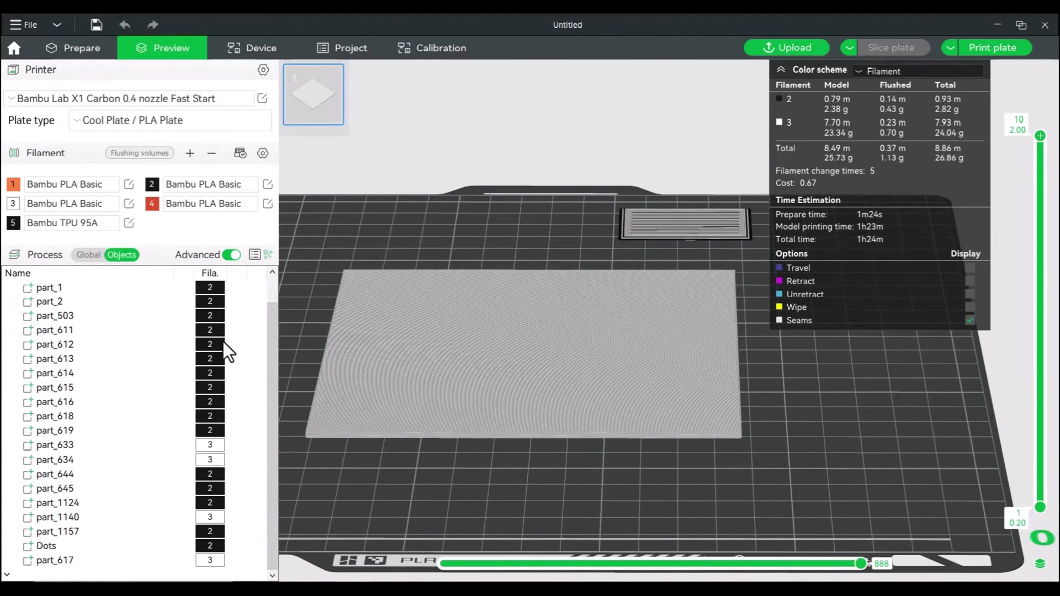
{"action": "left_click_drag", "start_coordinate": [381, 251], "coordinate": [431, 249]}
{"action": "mouse_move", "coordinate": [788, 437]}
{"action": "left_mouse_down"}
{"action": "mouse_move", "coordinate": [782, 418]}
{"action": "mouse_move", "coordinate": [796, 447]}
{"action": "left_mouse_up"}
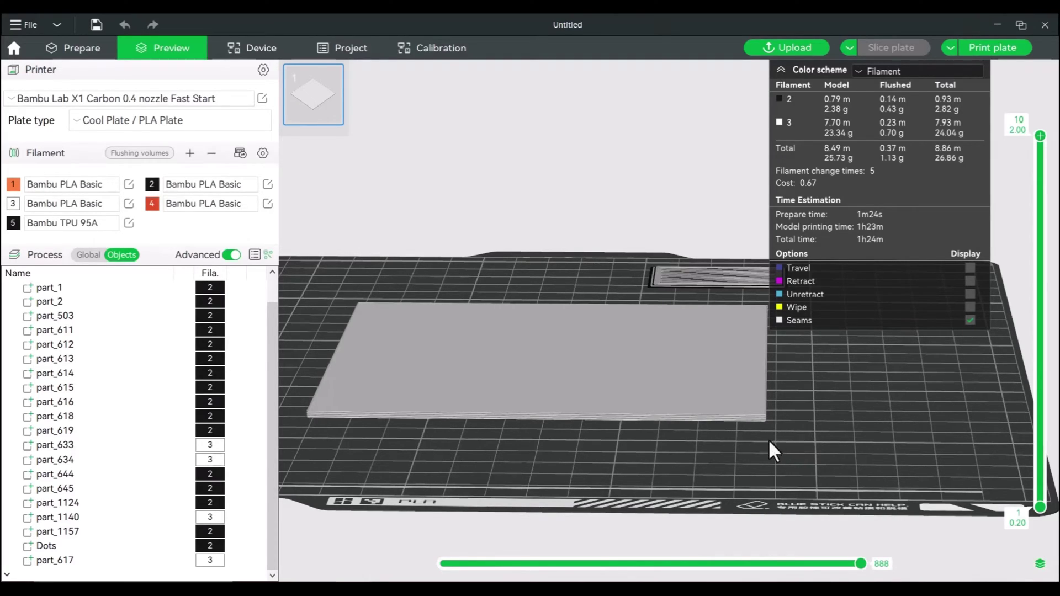
{"action": "scroll", "coordinate": [769, 439], "scroll_direction": "up", "scroll_amount": 3}
{"action": "scroll", "coordinate": [804, 433], "scroll_direction": "down", "scroll_amount": 1}
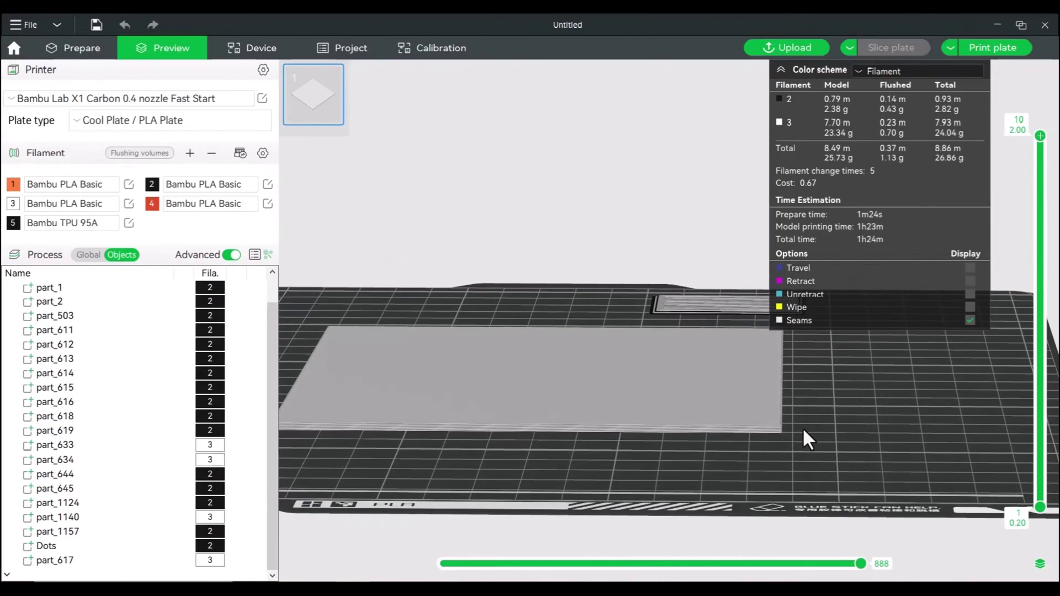
{"action": "scroll", "coordinate": [790, 432], "scroll_direction": "up", "scroll_amount": 2}
{"action": "mouse_move", "coordinate": [784, 435]}
{"action": "left_mouse_down"}
{"action": "mouse_move", "coordinate": [794, 374]}
{"action": "mouse_move", "coordinate": [783, 447]}
{"action": "mouse_move", "coordinate": [801, 446]}
{"action": "left_mouse_up"}
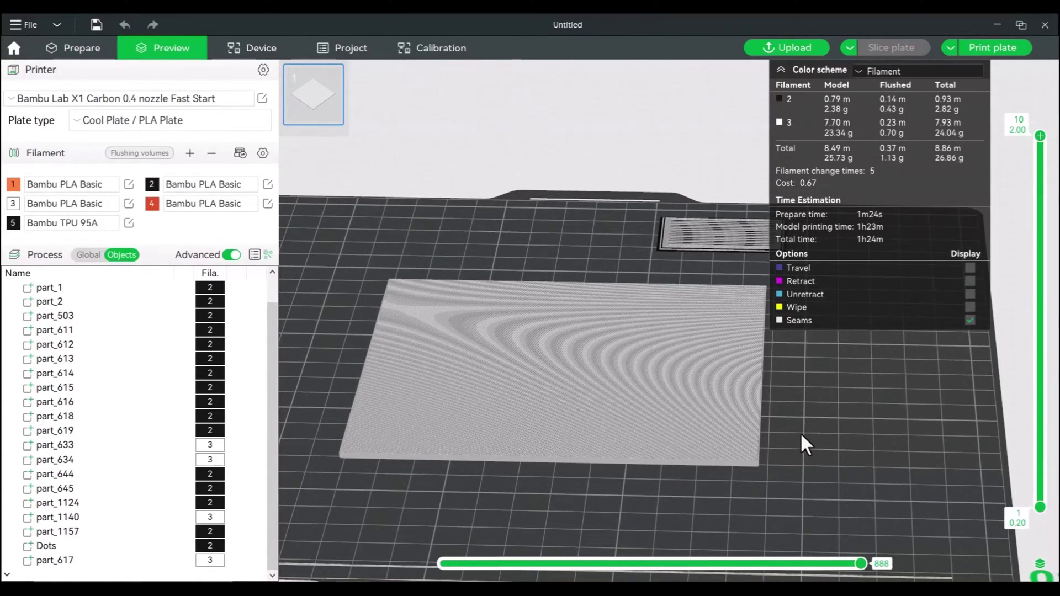